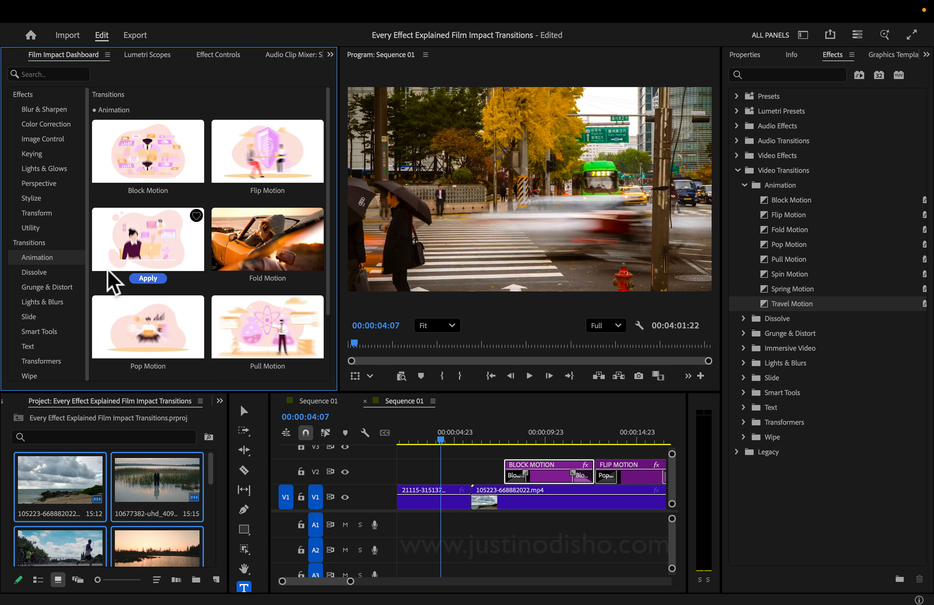
Step: Browse the Film Impact Animation transitions and the current and legacy Video Transitions folders in the effects list
{"action": "left_click_drag", "start_coordinate": [327, 208], "coordinate": [326, 270]}
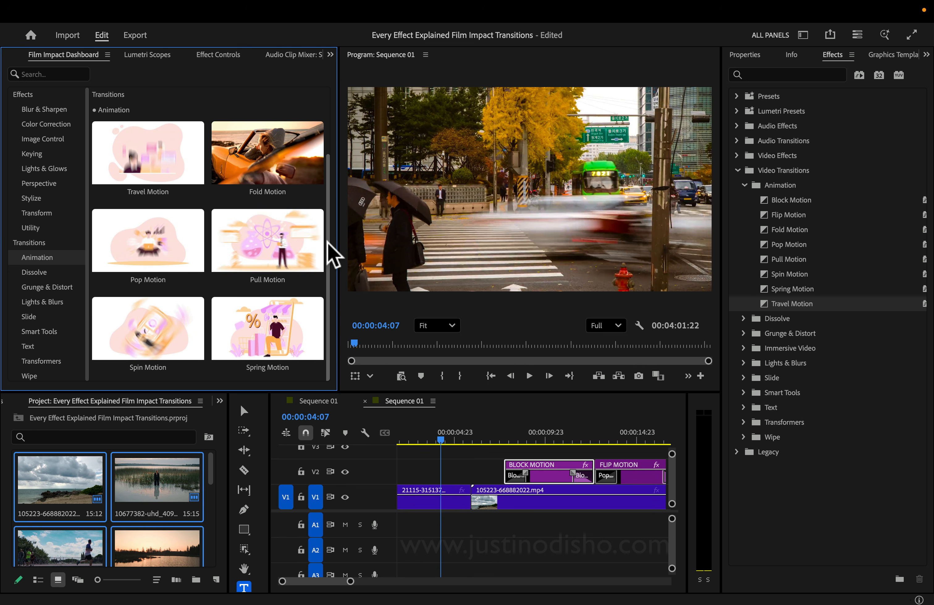
{"action": "left_click_drag", "start_coordinate": [328, 255], "coordinate": [325, 152]}
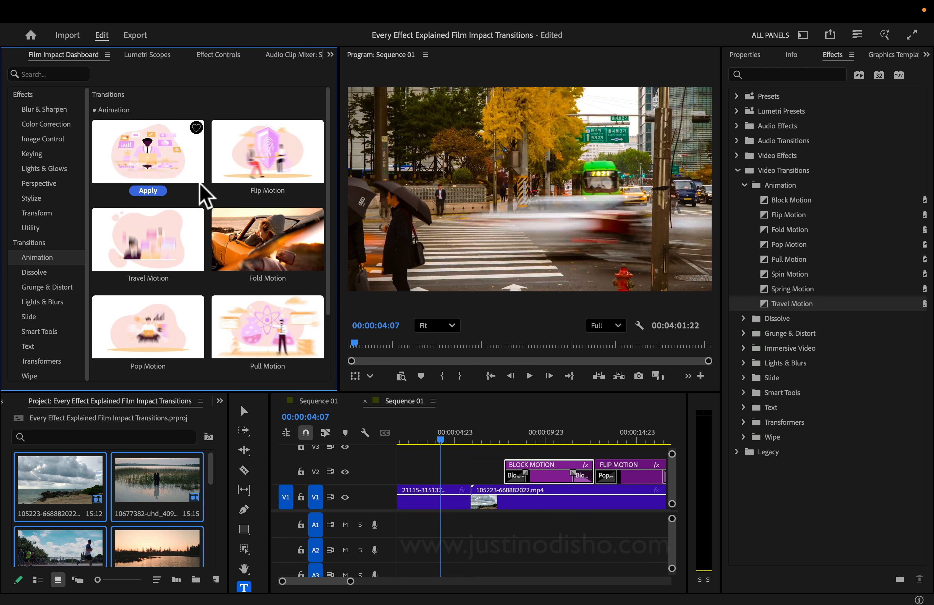
{"action": "left_click", "coordinate": [836, 53]}
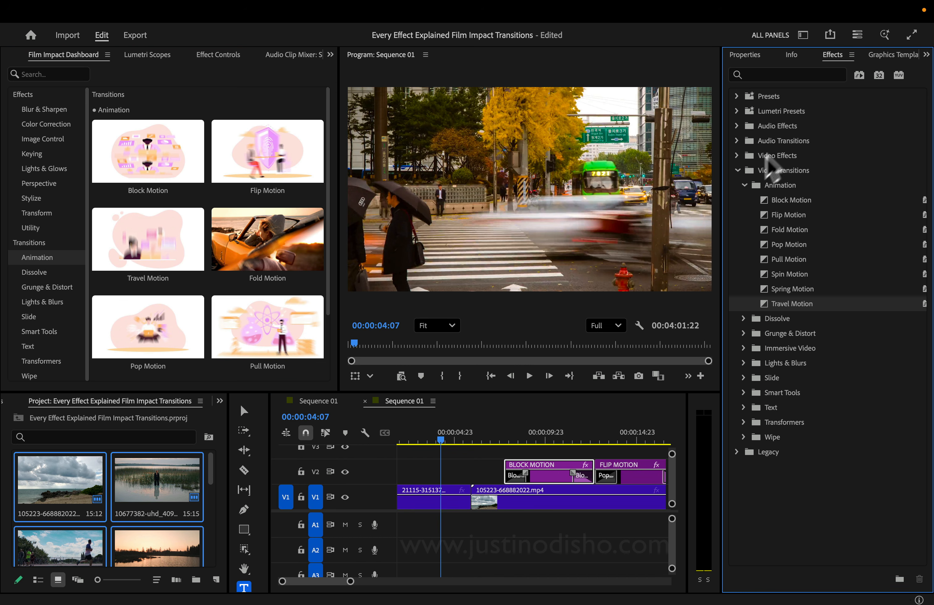
{"action": "left_click", "coordinate": [737, 170]}
{"action": "left_click", "coordinate": [737, 171]}
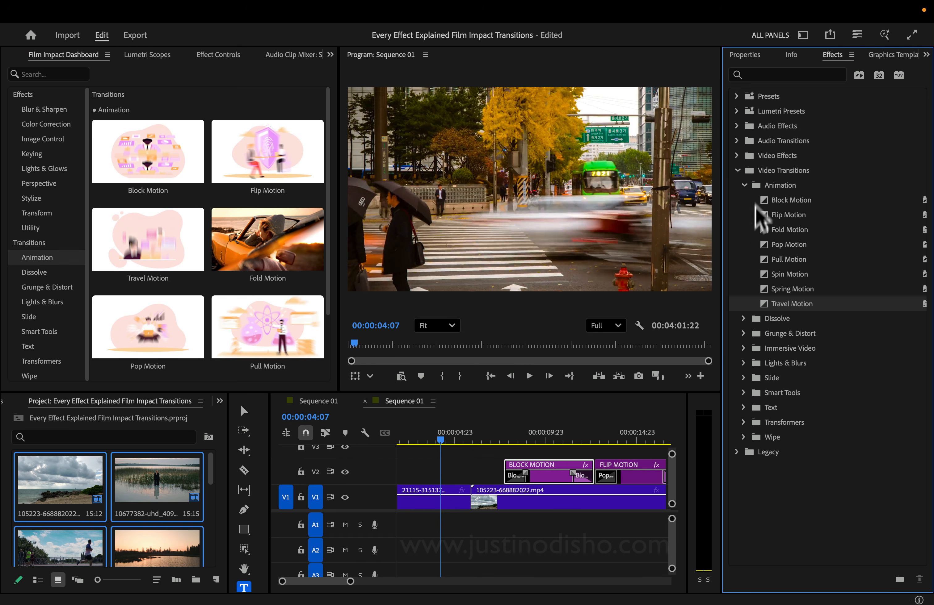
{"action": "left_click", "coordinate": [743, 185]}
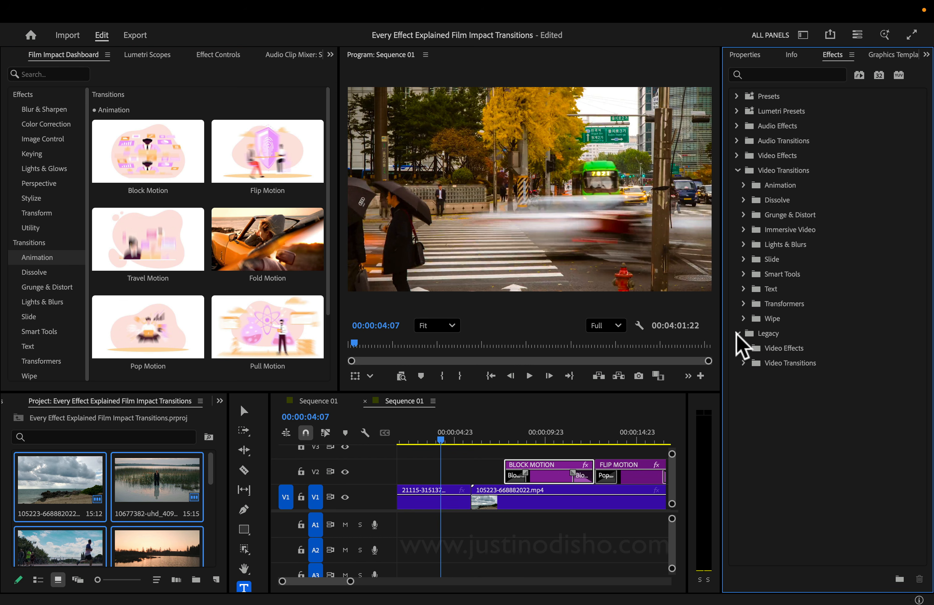
{"action": "left_click", "coordinate": [743, 363]}
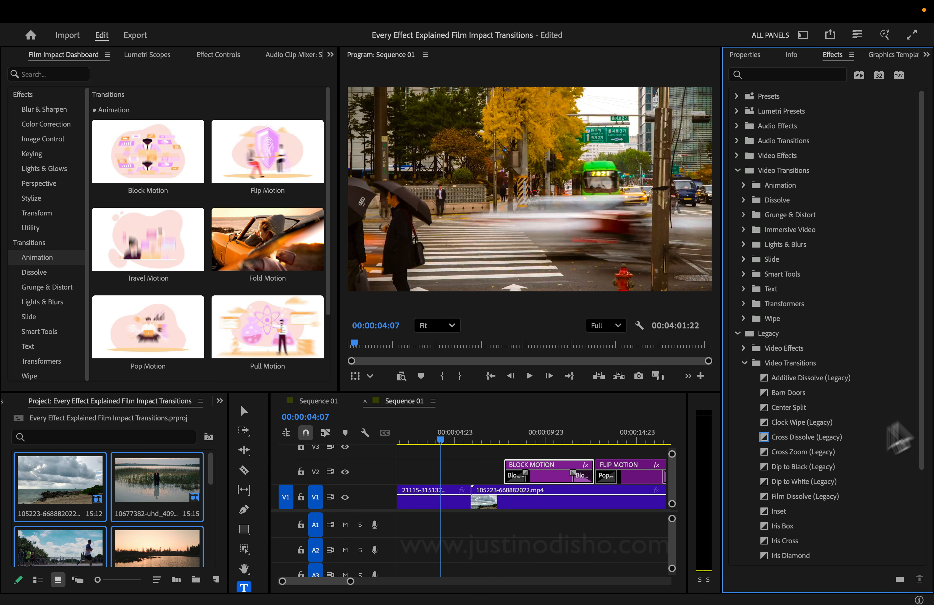
{"action": "left_click_drag", "start_coordinate": [921, 417], "coordinate": [917, 490]}
{"action": "mouse_move", "coordinate": [184, 151]}
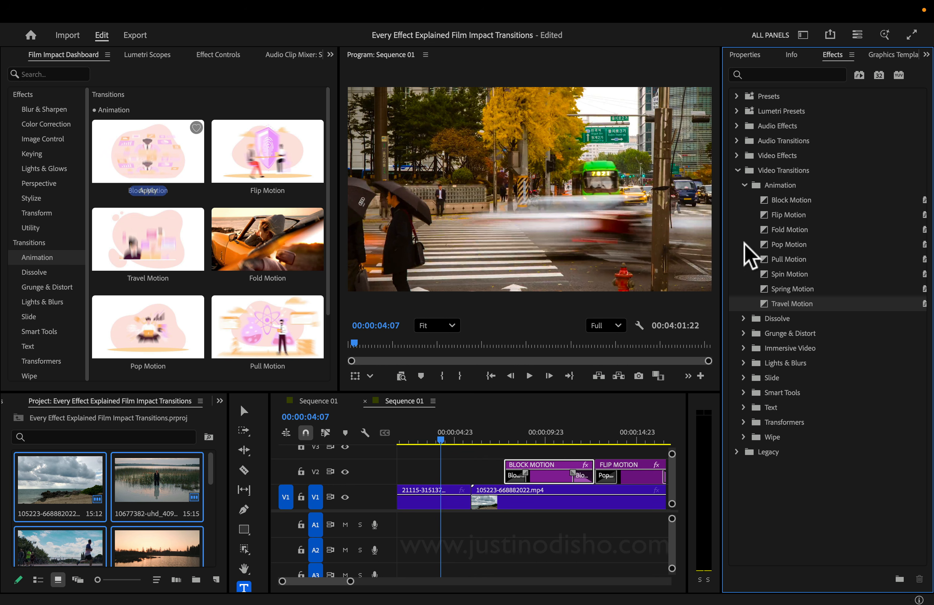
Step: Place the Block Motion transition from the effects list on the cut before clip 105223-668882022.mp4, accepting repeated frames
{"action": "left_click", "coordinate": [812, 202]}
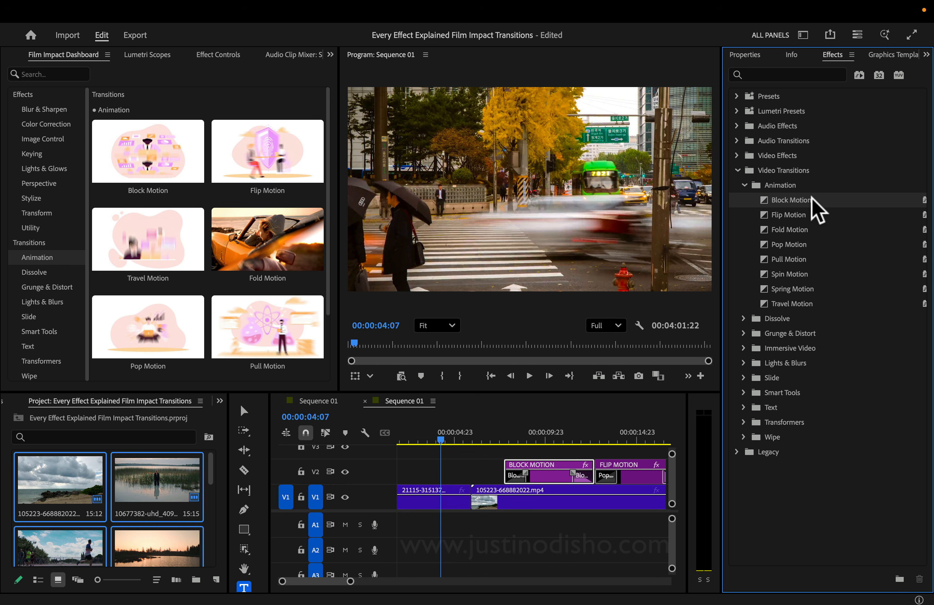
{"action": "left_click_drag", "start_coordinate": [811, 198], "coordinate": [474, 504]}
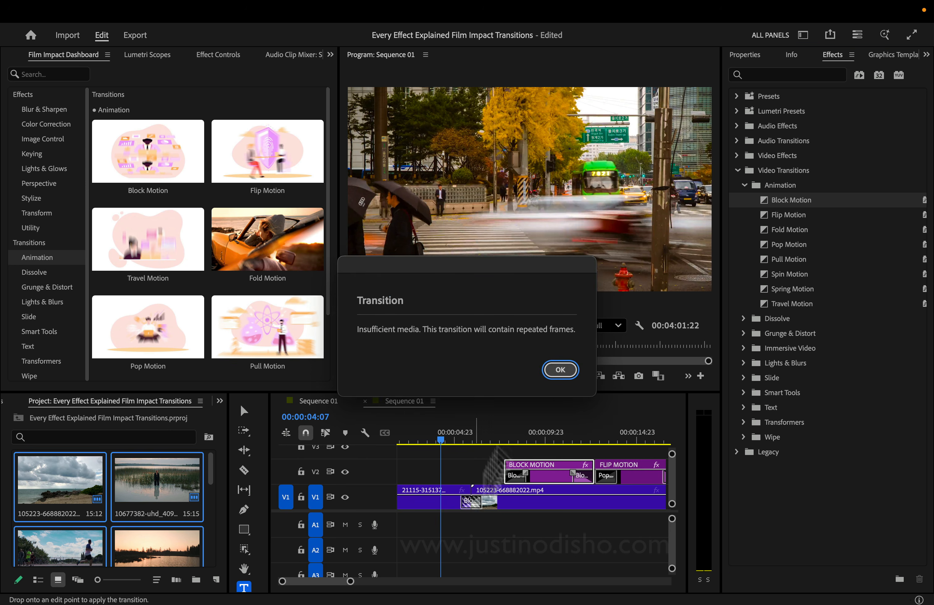
{"action": "key", "text": "Return"}
Step: Select the two adjoining V1 clips and apply Block Motion to them from the Film Impact Dashboard
{"action": "left_click", "coordinate": [474, 432]}
{"action": "left_click", "coordinate": [480, 496]}
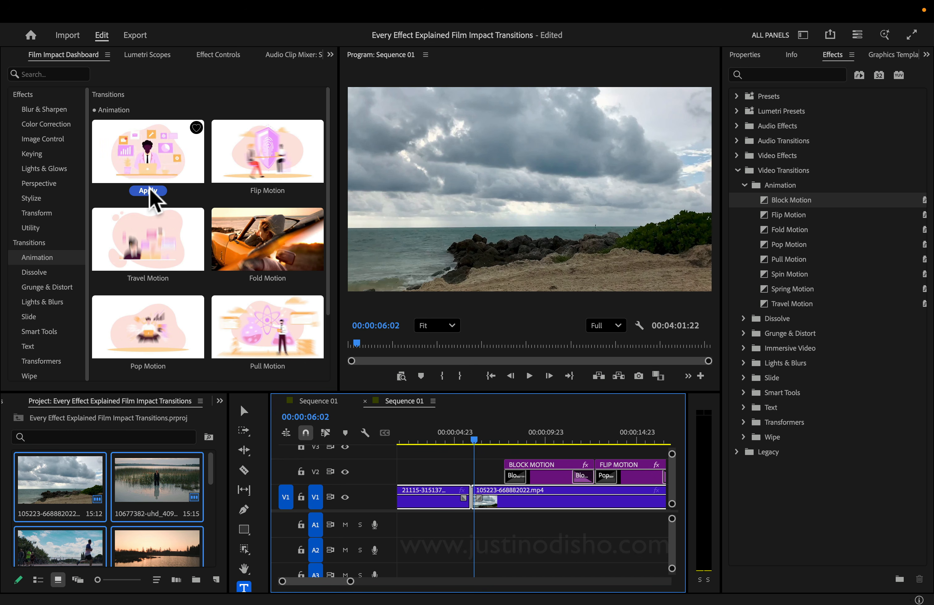
{"action": "left_click", "coordinate": [149, 191]}
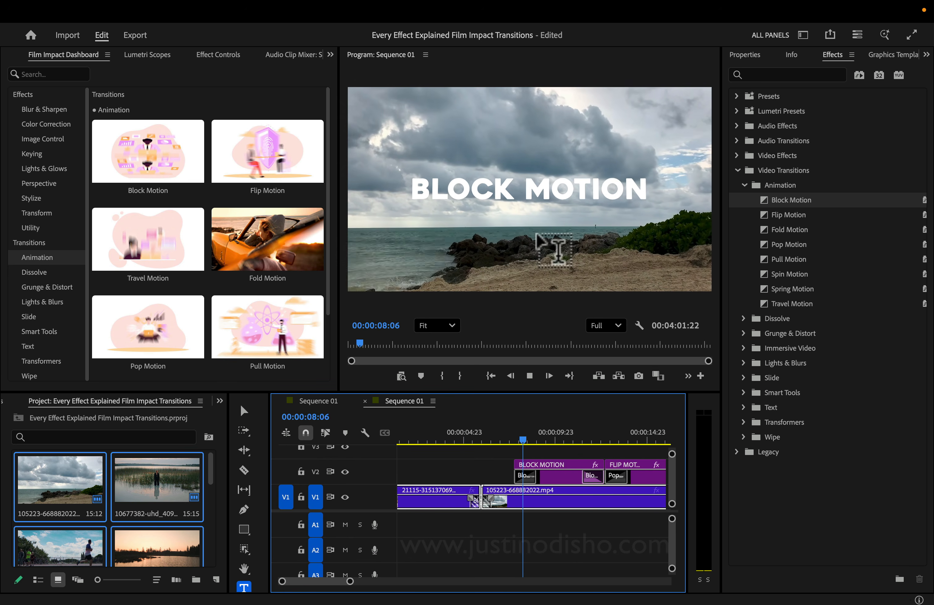
Step: Extend the transition at the start of the BLOCK MOTION title to a duration of 00:00:02:00
{"action": "key", "text": "space"}
{"action": "left_click_drag", "start_coordinate": [535, 477], "coordinate": [559, 481]}
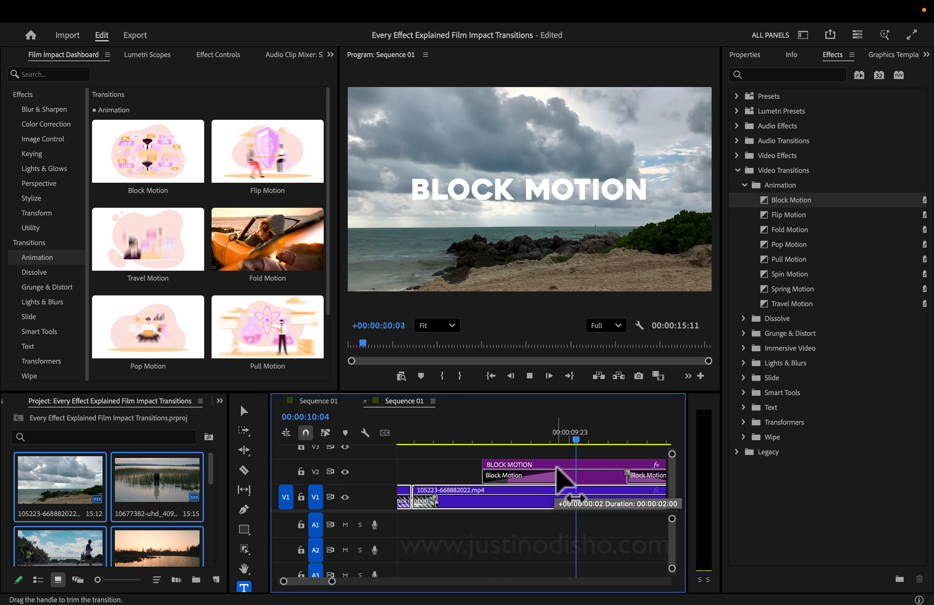
{"action": "key", "text": "equal"}
{"action": "left_click", "coordinate": [521, 436]}
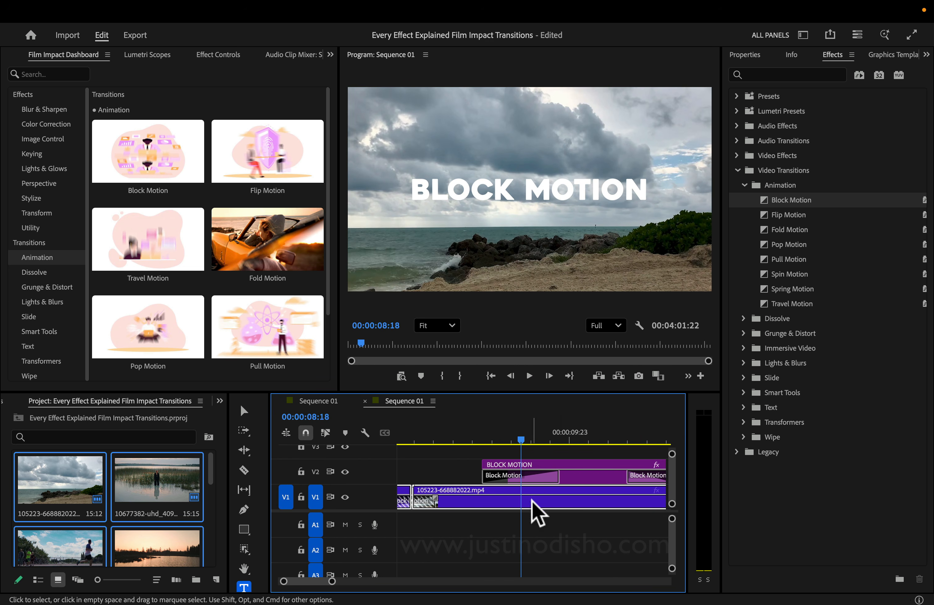
Step: Select the title's opening Block Motion transition and display its effect controls with the Visual Curve Editor
{"action": "left_click", "coordinate": [510, 479]}
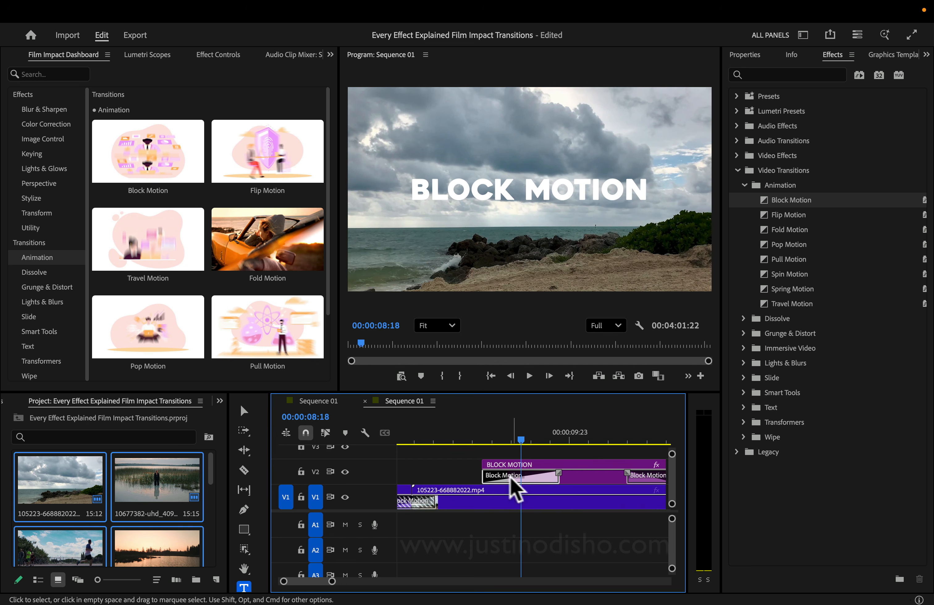
{"action": "left_click", "coordinate": [218, 55]}
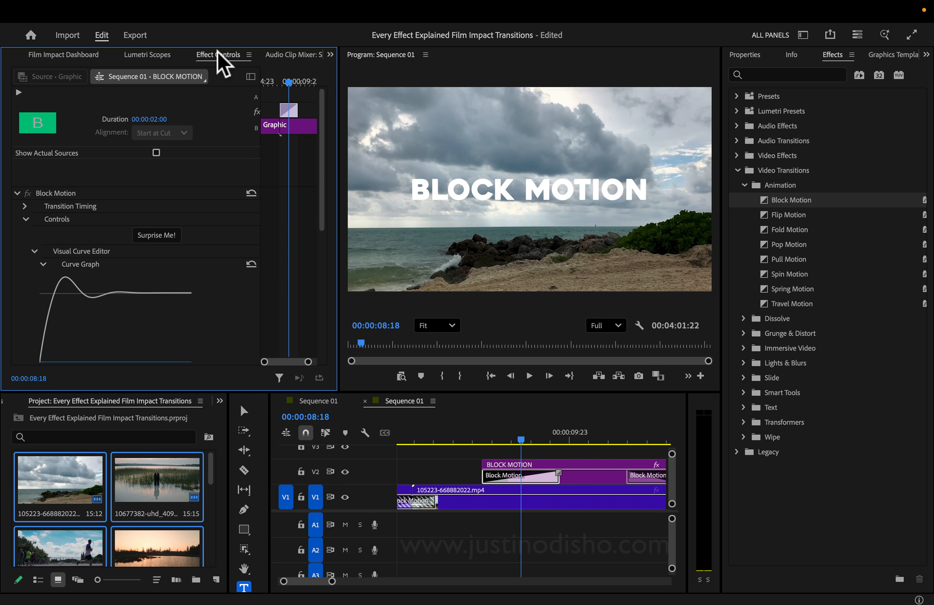
{"action": "left_click_drag", "start_coordinate": [323, 144], "coordinate": [319, 171]}
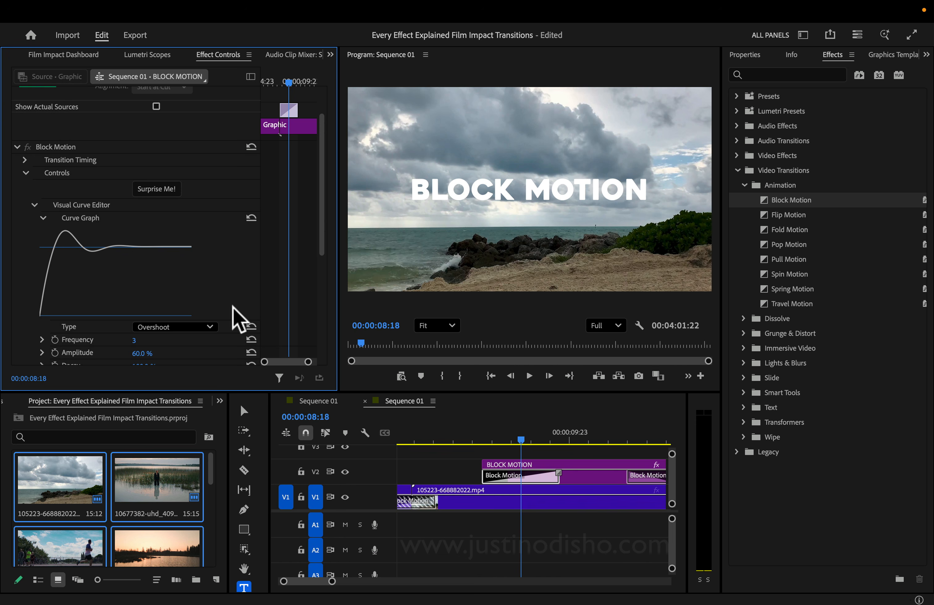
Step: Scrub and play the title's opening transition to examine its Overshoot animation
{"action": "left_click", "coordinate": [483, 433]}
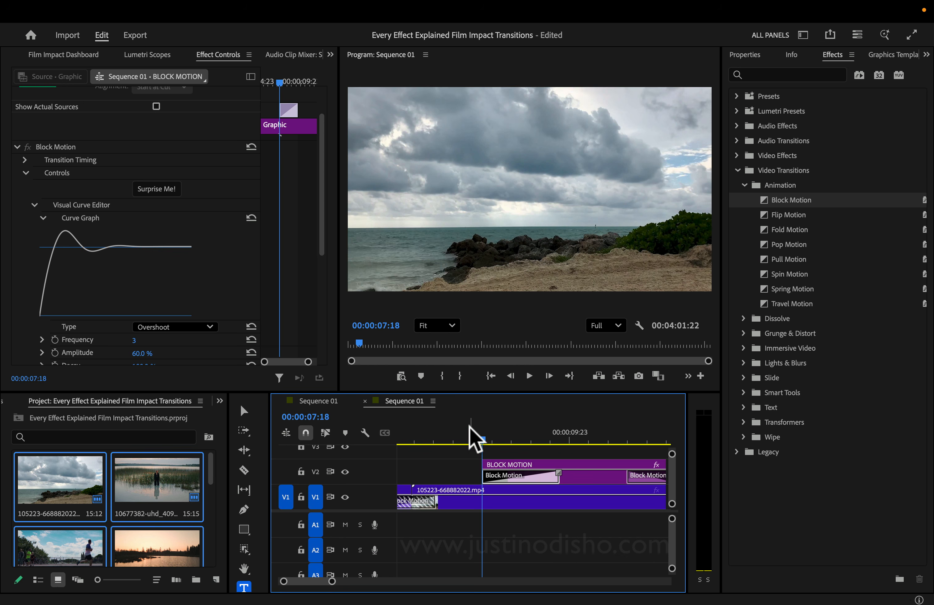
{"action": "left_click_drag", "start_coordinate": [481, 434], "coordinate": [496, 434]}
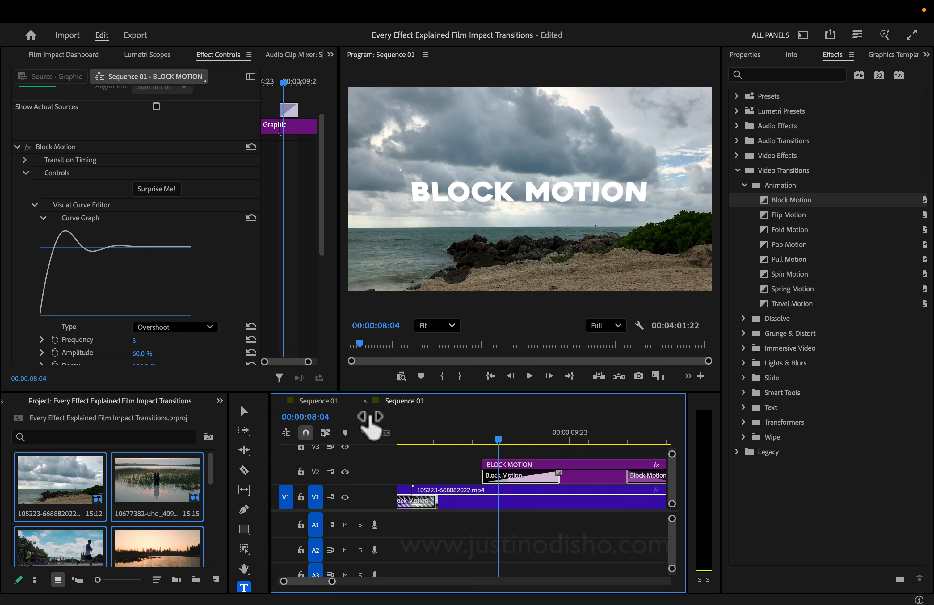
{"action": "mouse_move", "coordinate": [498, 438]}
{"action": "left_mouse_down"}
{"action": "mouse_move", "coordinate": [548, 438]}
{"action": "mouse_move", "coordinate": [483, 436]}
{"action": "left_mouse_up"}
{"action": "key", "text": "space"}
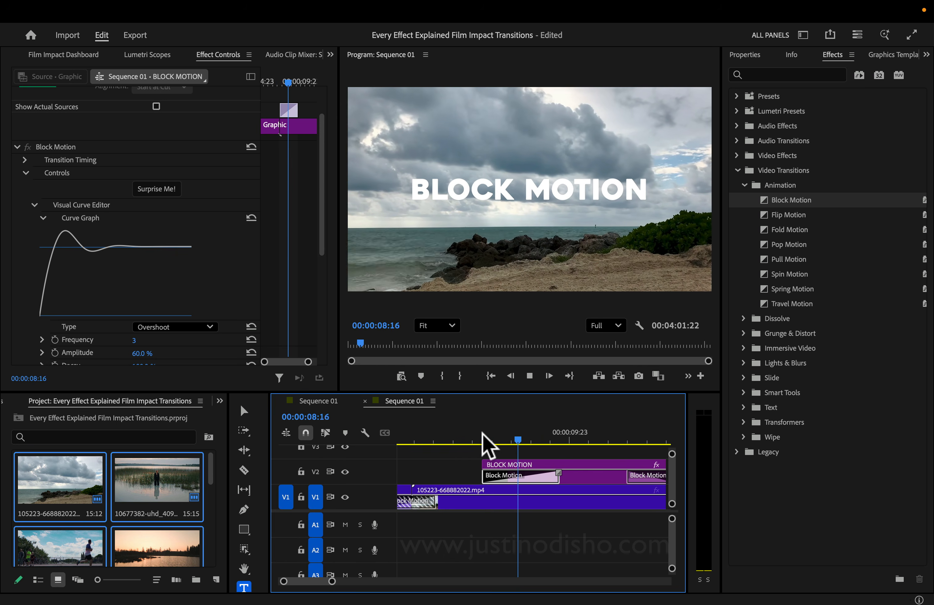
{"action": "key", "text": "space"}
Step: Set the opening transition's curve type to Bounce and play the title animation from its start
{"action": "left_click", "coordinate": [187, 324]}
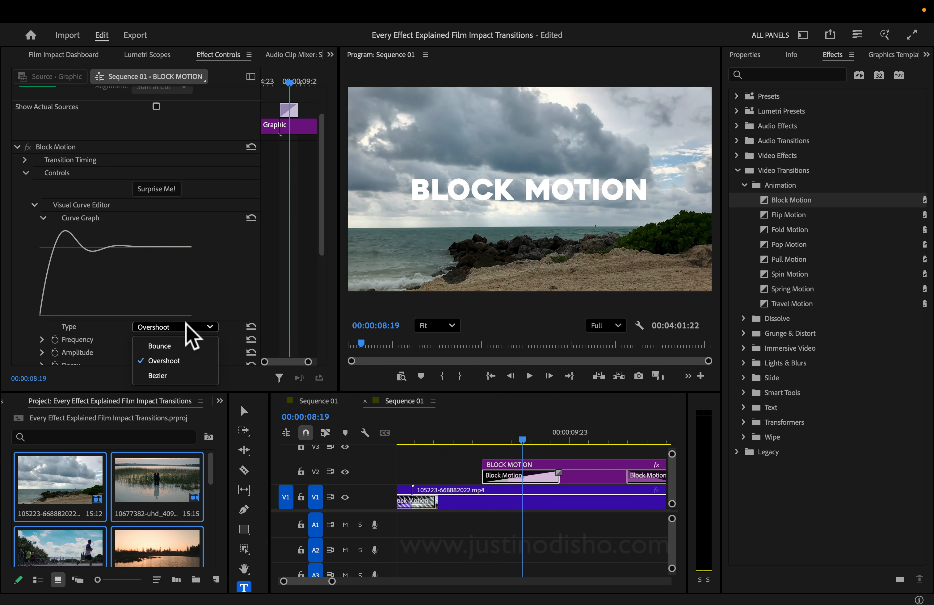
{"action": "left_click", "coordinate": [179, 344]}
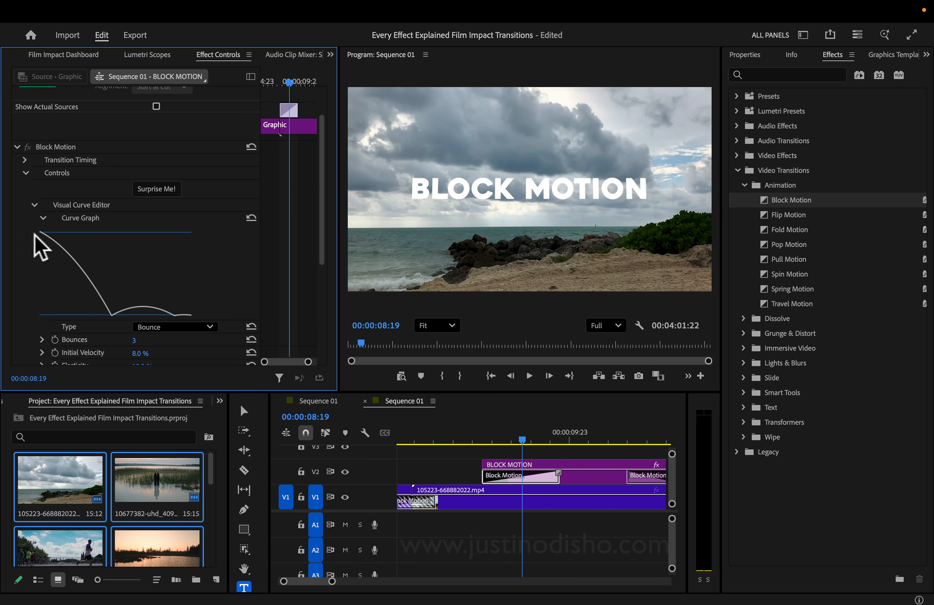
{"action": "left_click", "coordinate": [483, 438]}
{"action": "key", "text": "space"}
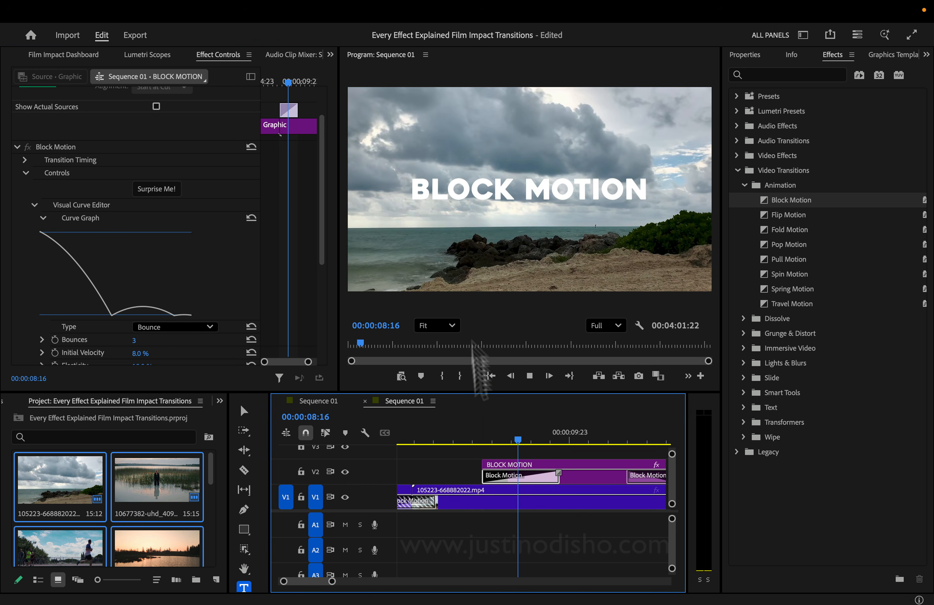
{"action": "key", "text": "space"}
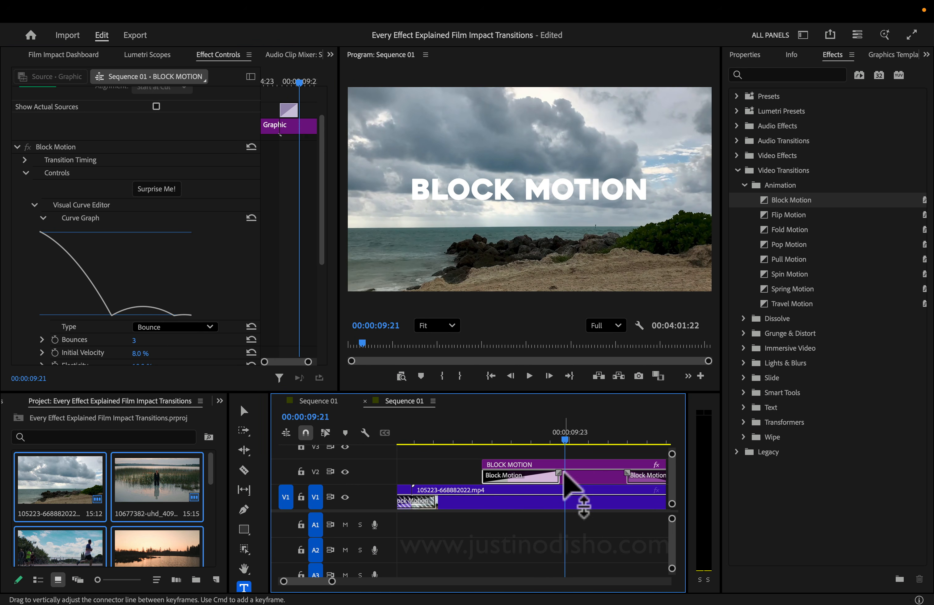
Step: Shorten the title's opening transition and play it to check the faster bounce
{"action": "left_click_drag", "start_coordinate": [559, 477], "coordinate": [507, 474]}
{"action": "left_click", "coordinate": [479, 438]}
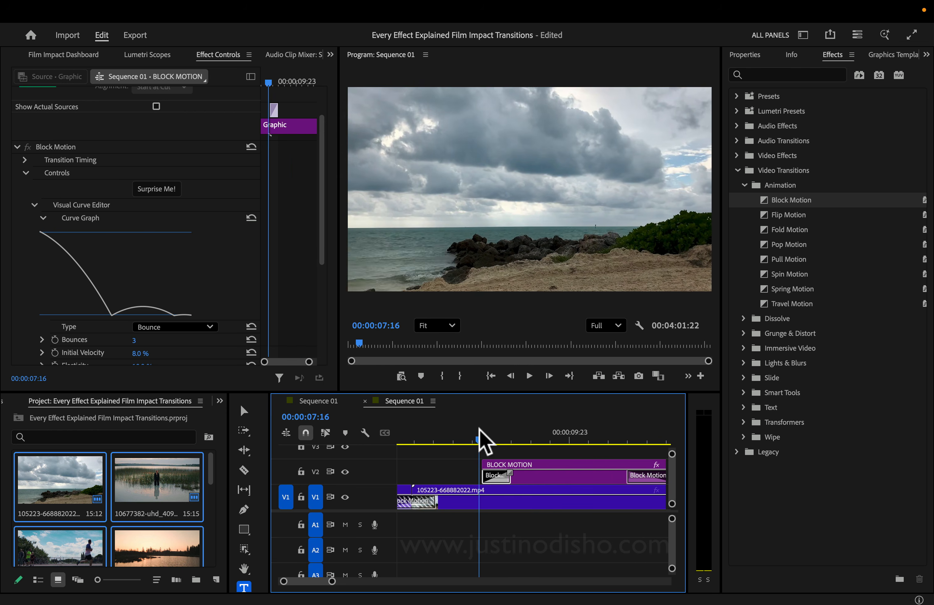
{"action": "key", "text": "space"}
Step: Change the opening transition's curve type to Bezier and preview the title animation
{"action": "left_click", "coordinate": [175, 327]}
{"action": "left_click", "coordinate": [157, 375]}
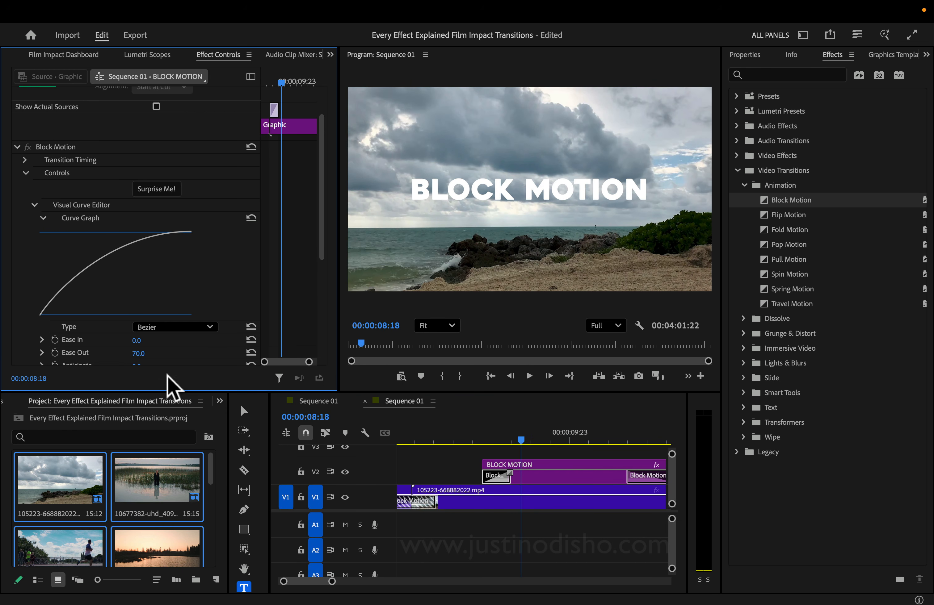
{"action": "left_click", "coordinate": [487, 438]}
{"action": "key", "text": "space"}
Step: Set the curve type to Bounce with 12 bounces, 53.0% initial velocity and 50.0% elasticity
{"action": "left_click", "coordinate": [174, 327]}
{"action": "left_click", "coordinate": [118, 247]}
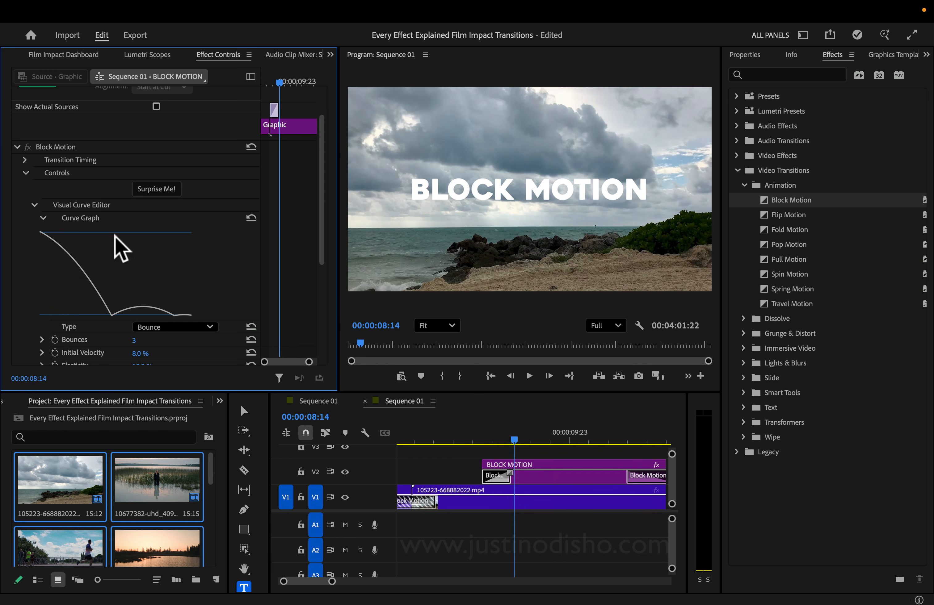
{"action": "scroll", "coordinate": [141, 335], "scroll_direction": "down", "scroll_amount": 1}
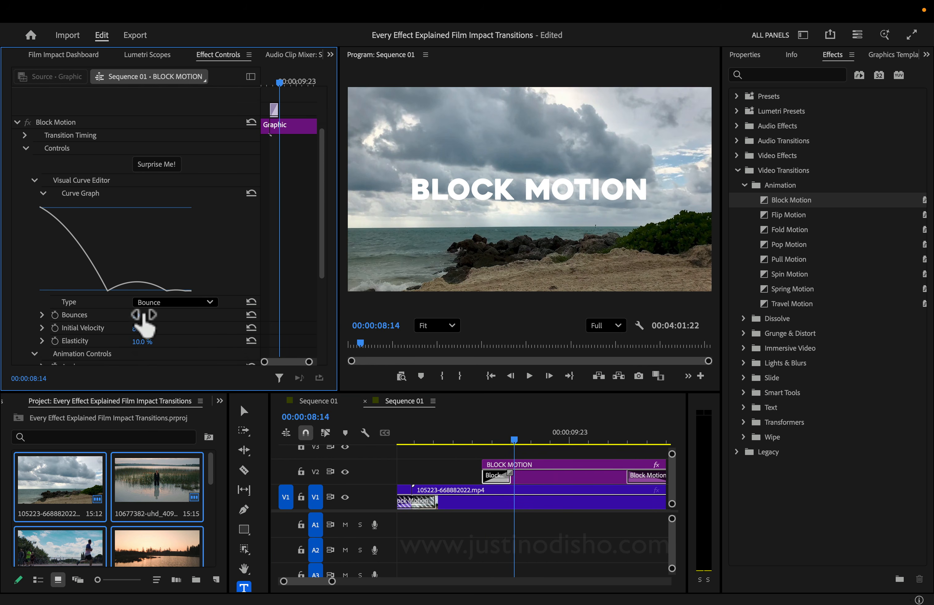
{"action": "left_click_drag", "start_coordinate": [143, 315], "coordinate": [167, 340]}
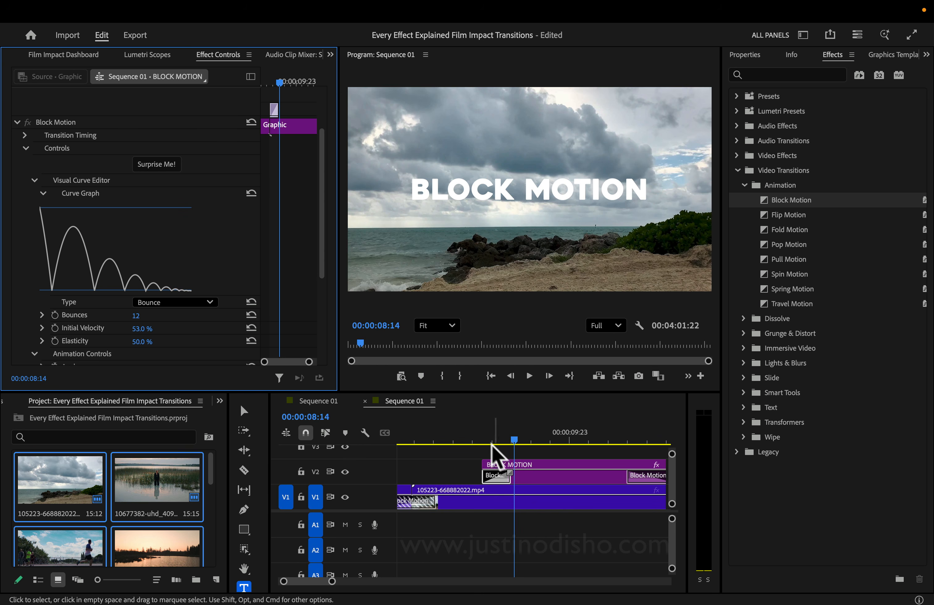
Step: Reduce the curve to 4 bounces and play the title animation from the start of its transition
{"action": "left_click", "coordinate": [480, 440]}
{"action": "left_click_drag", "start_coordinate": [134, 315], "coordinate": [131, 315]}
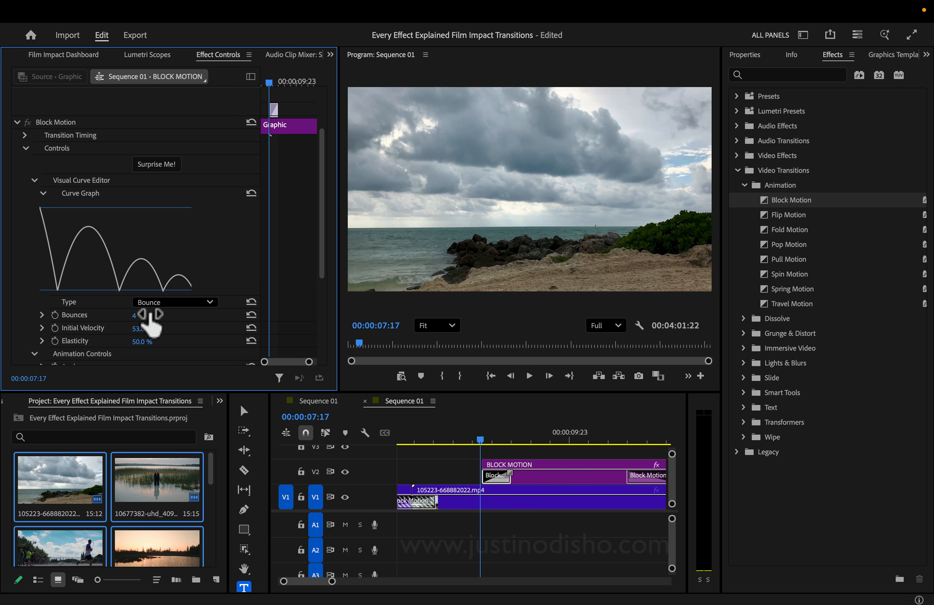
{"action": "left_click", "coordinate": [480, 438]}
{"action": "key", "text": "space"}
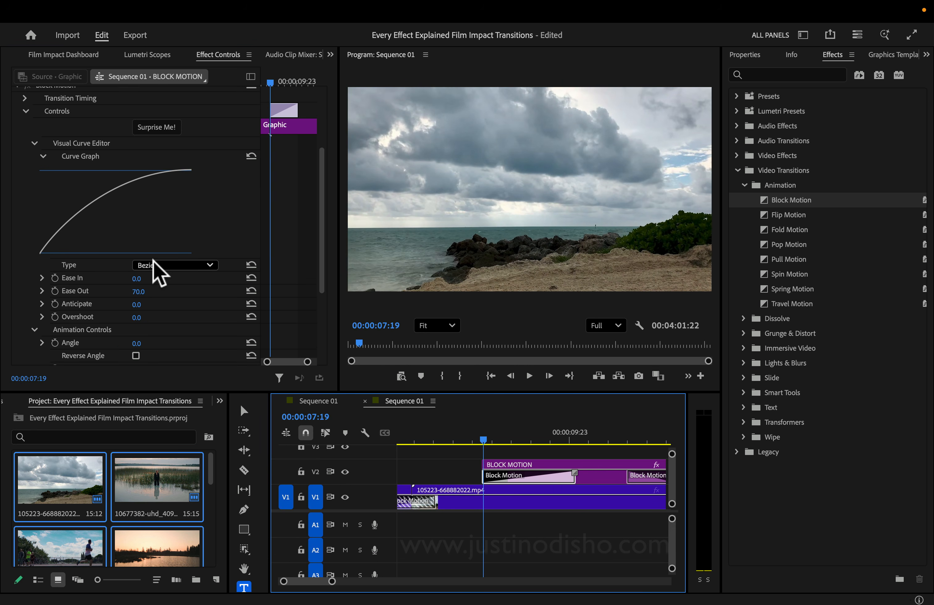
Step: Preview the Bezier curve, set its Ease In to 91.0 and Ease Out to 99.0, and replay the title
{"action": "key", "text": "space"}
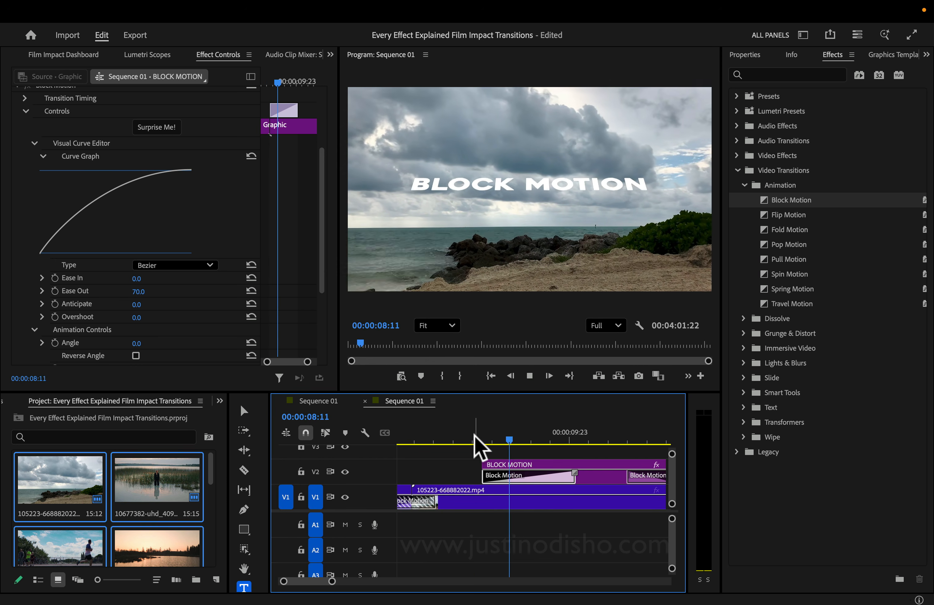
{"action": "key", "text": "space"}
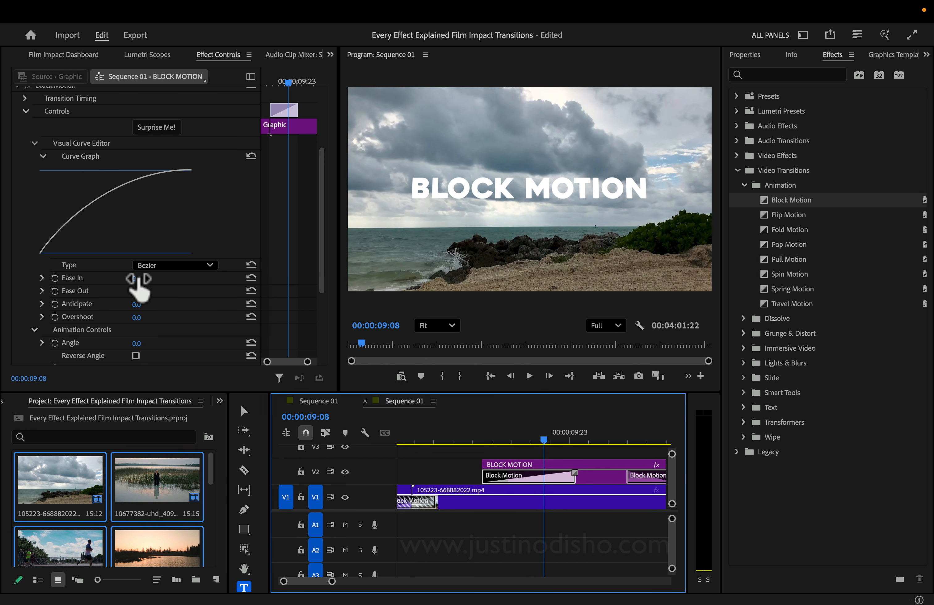
{"action": "left_click_drag", "start_coordinate": [134, 278], "coordinate": [181, 291]}
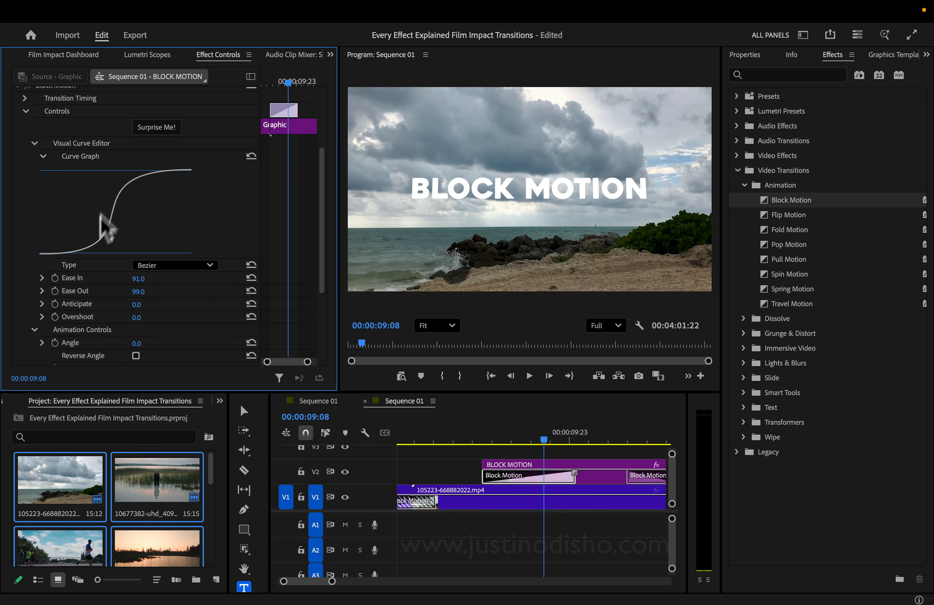
{"action": "left_click", "coordinate": [483, 437]}
{"action": "key", "text": "space"}
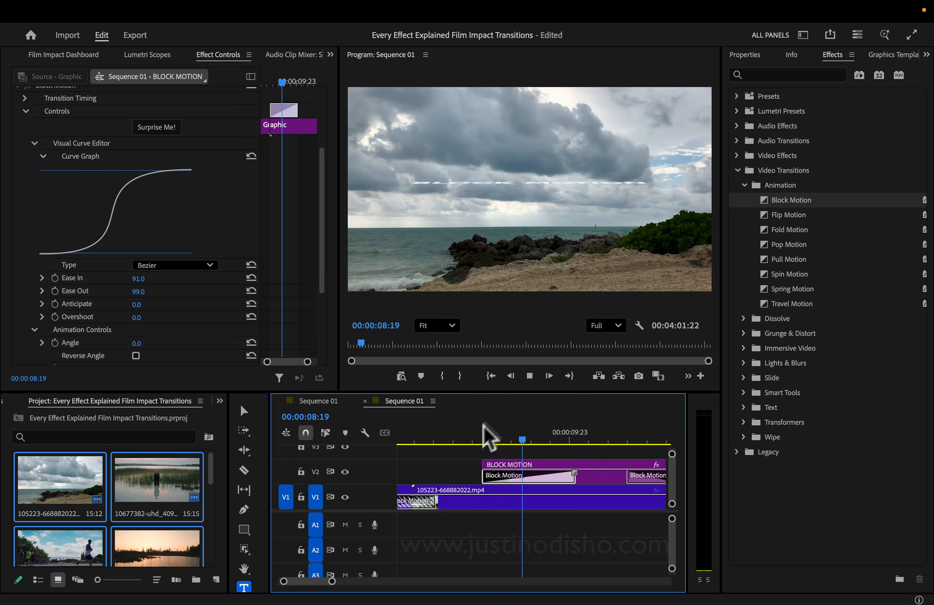
Step: Scrub to 00:00:08:05 in the title's opening transition and show its Transition Timing start and end settings
{"action": "left_click", "coordinate": [506, 434]}
{"action": "mouse_move", "coordinate": [510, 423]}
{"action": "left_mouse_down"}
{"action": "mouse_move", "coordinate": [527, 429]}
{"action": "mouse_move", "coordinate": [504, 424]}
{"action": "mouse_move", "coordinate": [499, 432]}
{"action": "mouse_move", "coordinate": [530, 434]}
{"action": "mouse_move", "coordinate": [499, 432]}
{"action": "left_mouse_up"}
{"action": "left_click", "coordinate": [141, 187]}
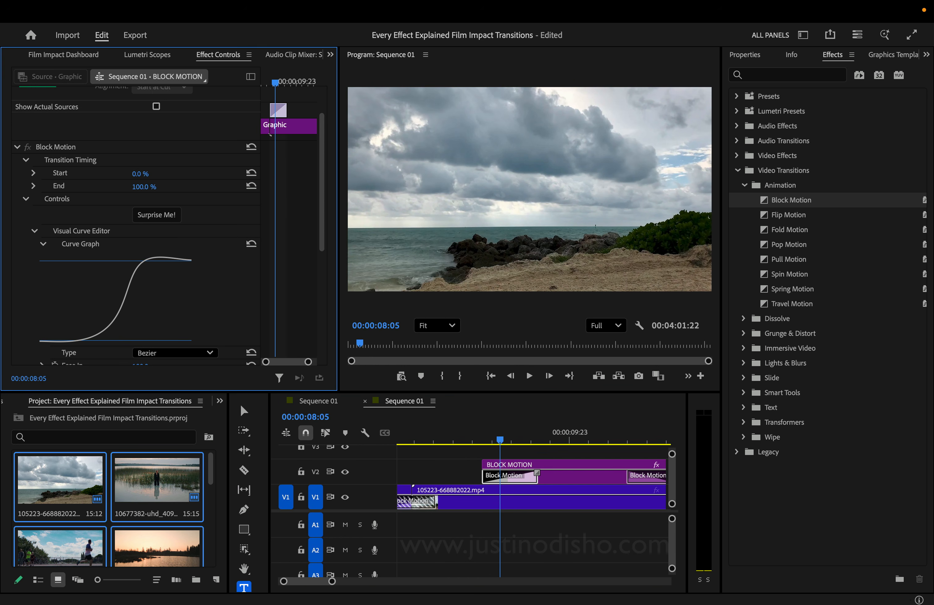
Step: Raise the title transition's Start timing to 61.0% and play the animation from before the title
{"action": "left_click_drag", "start_coordinate": [141, 173], "coordinate": [153, 173]}
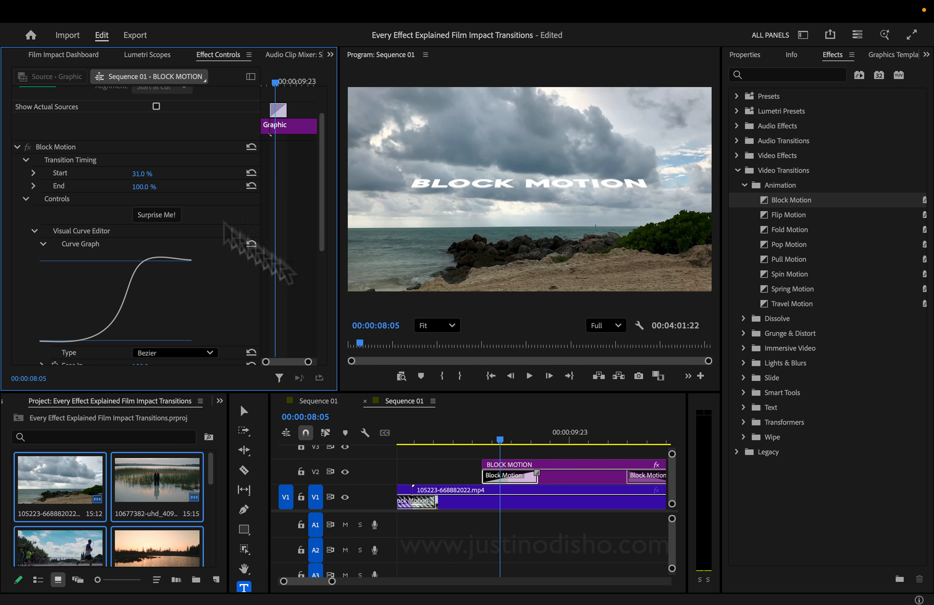
{"action": "left_click", "coordinate": [478, 425]}
{"action": "key", "text": "space"}
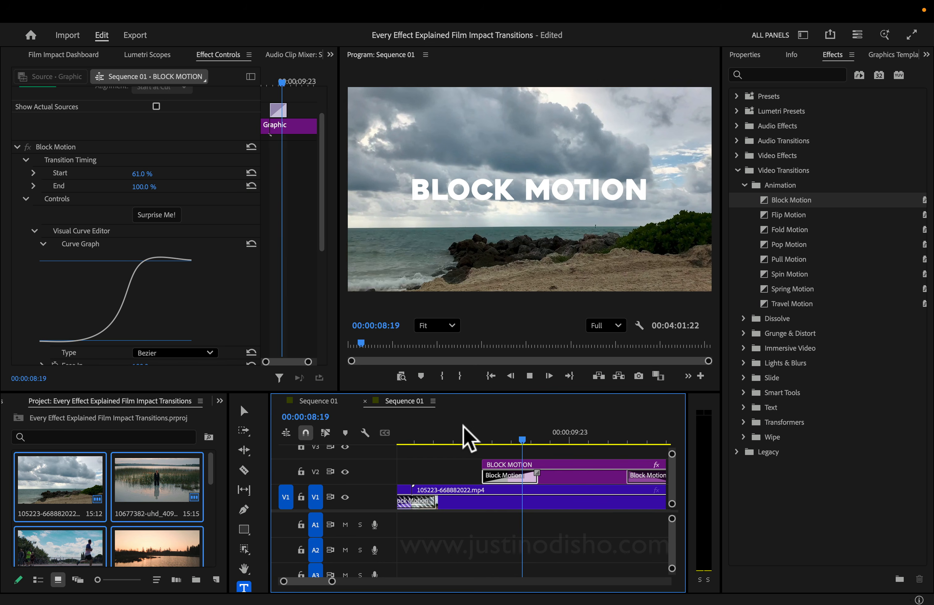
{"action": "key", "text": "space"}
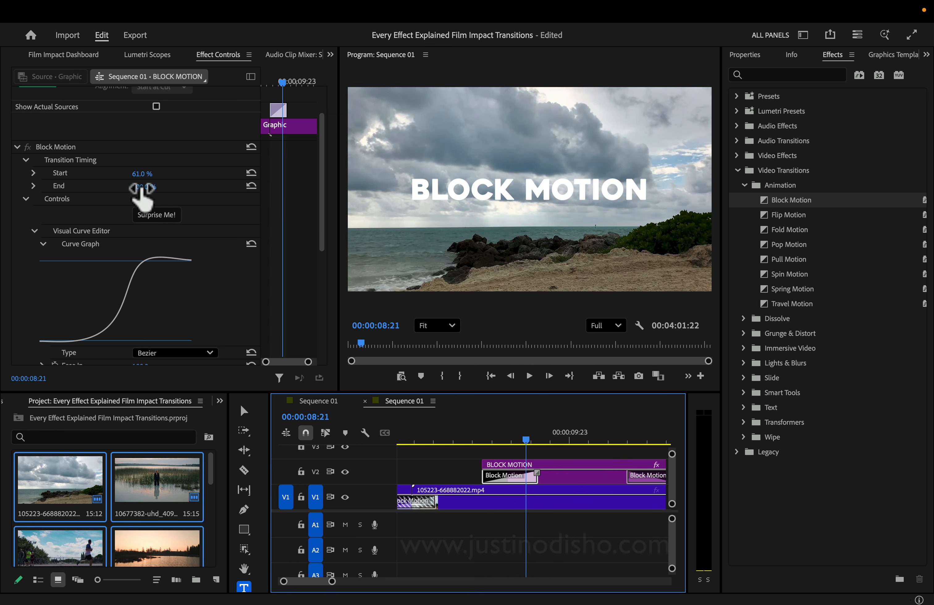
Step: Set the Block Motion Angle to 26.0° in the Animation Controls and play the title's opening
{"action": "scroll", "coordinate": [214, 244], "scroll_direction": "down", "scroll_amount": 6}
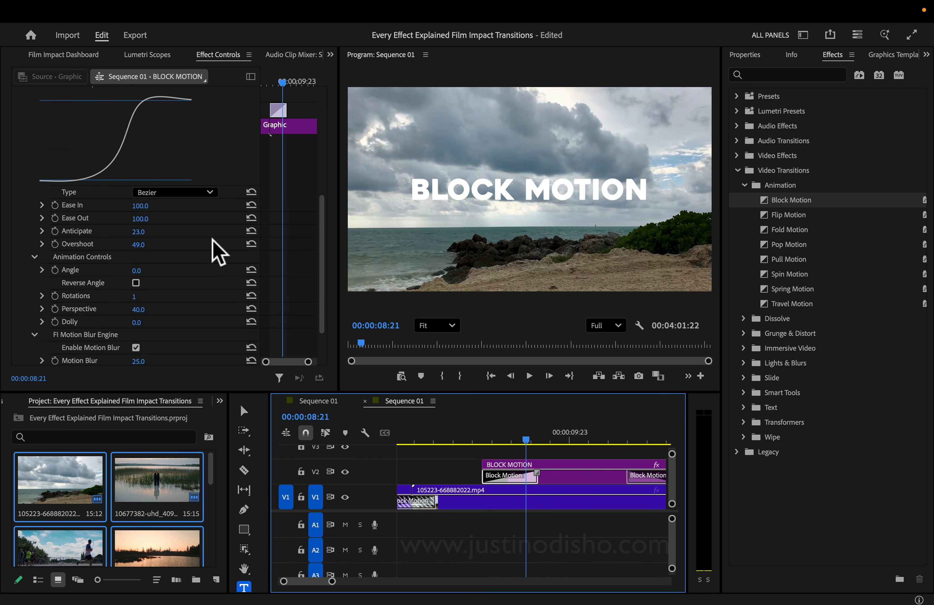
{"action": "scroll", "coordinate": [200, 252], "scroll_direction": "down", "scroll_amount": 1}
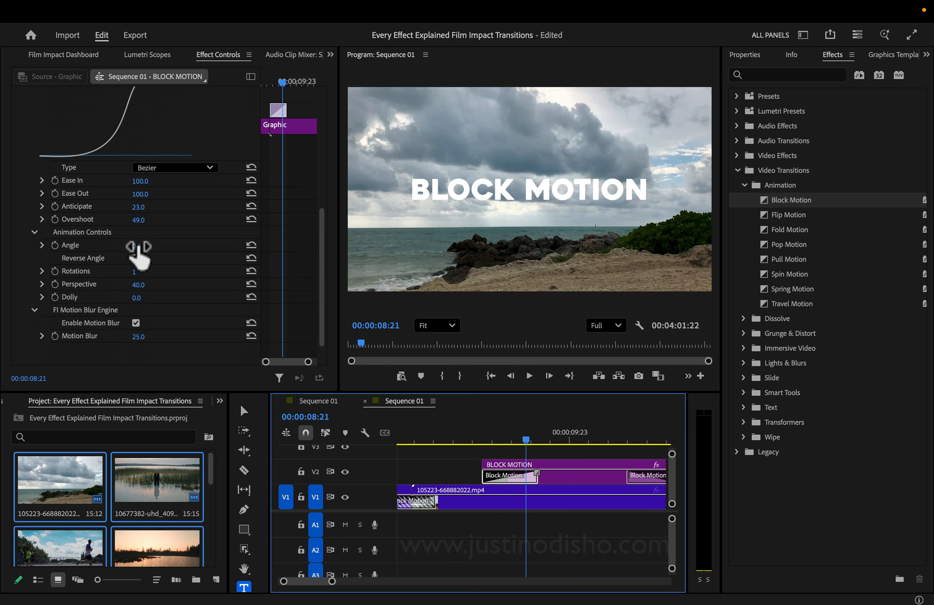
{"action": "left_click_drag", "start_coordinate": [138, 246], "coordinate": [149, 247]}
{"action": "mouse_move", "coordinate": [491, 438]}
{"action": "left_mouse_down"}
{"action": "mouse_move", "coordinate": [533, 433]}
{"action": "mouse_move", "coordinate": [499, 430]}
{"action": "left_mouse_up"}
{"action": "key", "text": "space"}
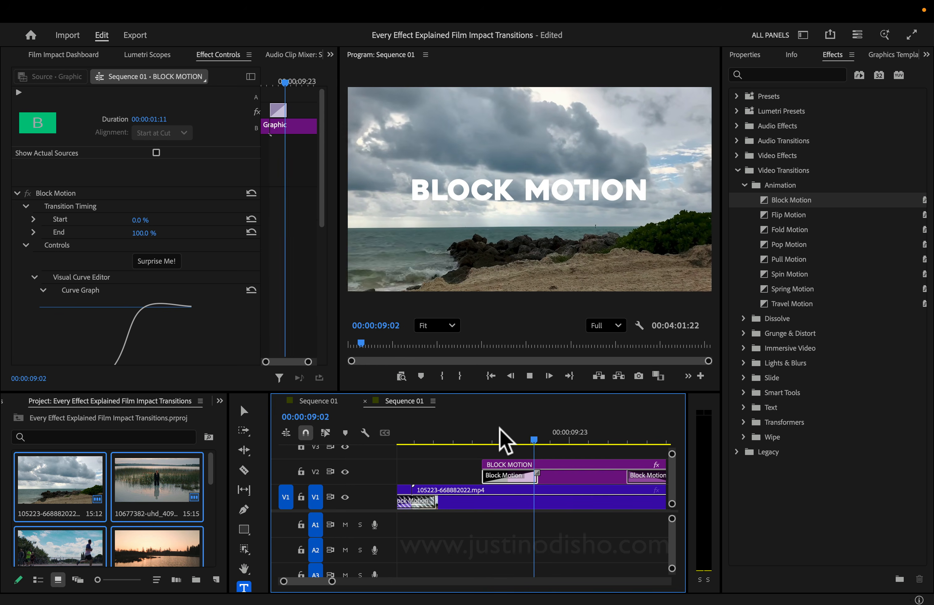
{"action": "key", "text": "space"}
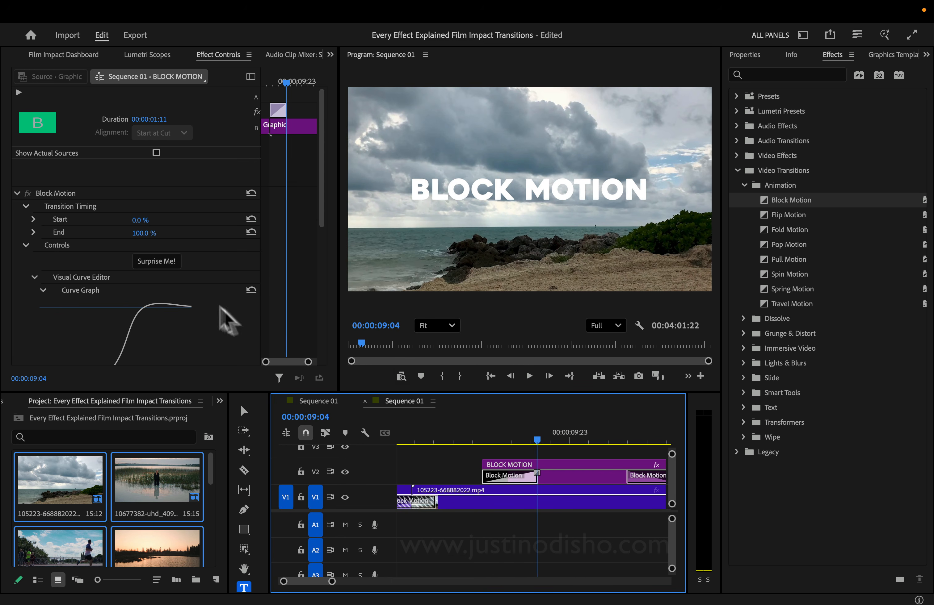
Step: Enable Reverse Angle for the title's opening transition and replay the animation
{"action": "scroll", "coordinate": [212, 310], "scroll_direction": "down", "scroll_amount": 8}
{"action": "left_click", "coordinate": [136, 268]}
{"action": "left_click", "coordinate": [500, 438]}
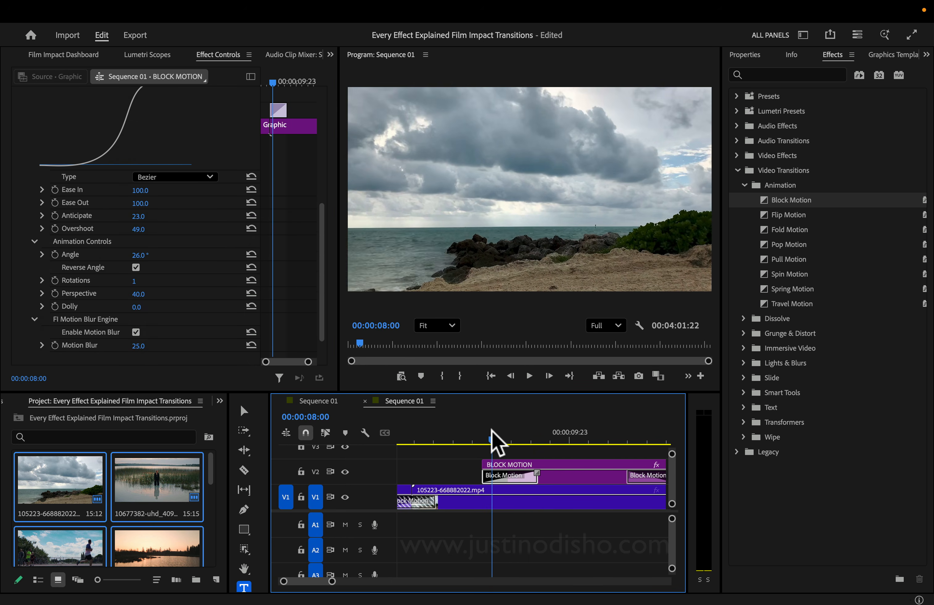
{"action": "key", "text": "space"}
{"action": "key", "text": "space"}
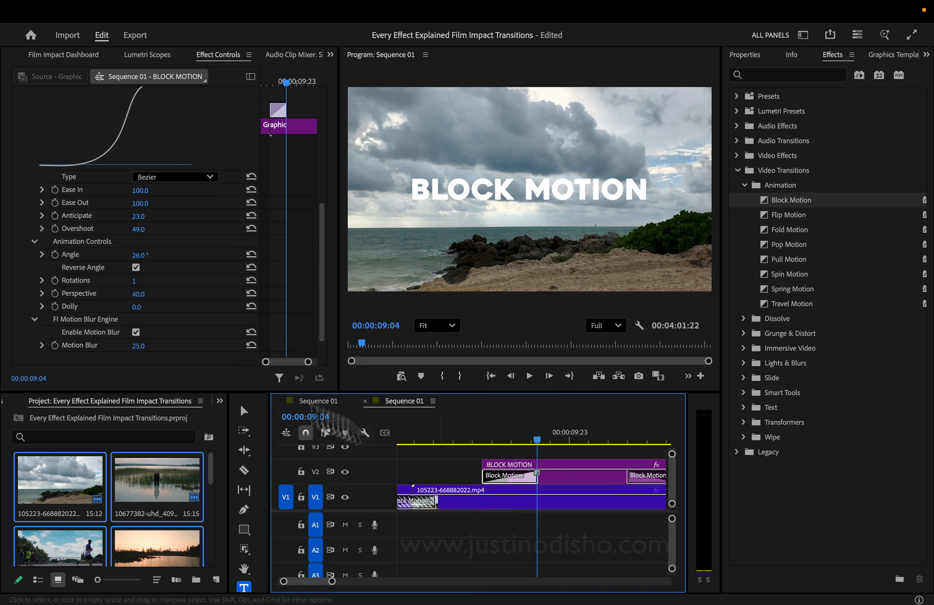
Step: Set Rotations to 3, Perspective to 71.0 and Dolly to -26.0, replaying the title animation
{"action": "left_click_drag", "start_coordinate": [135, 284], "coordinate": [143, 283]}
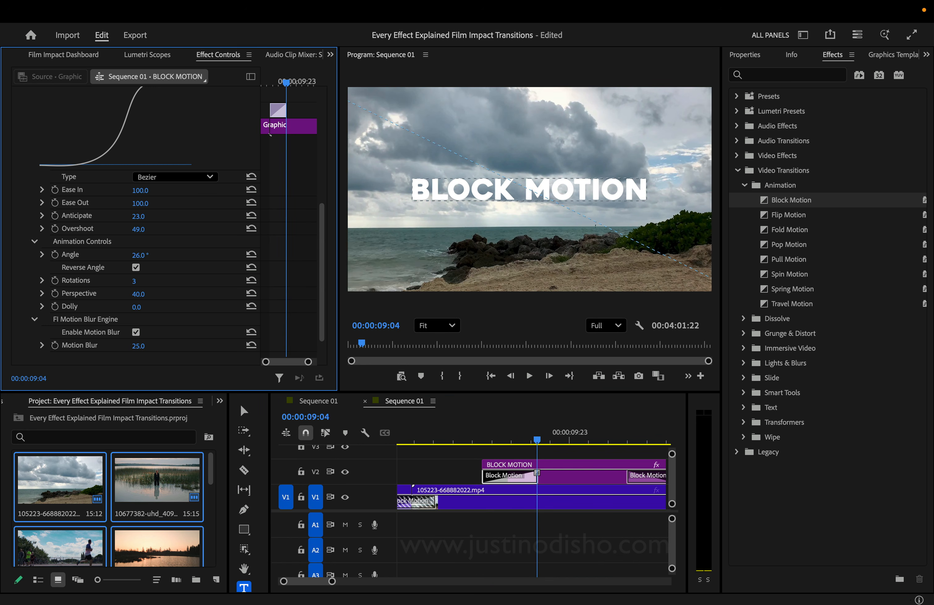
{"action": "left_click", "coordinate": [492, 438]}
{"action": "key", "text": "space"}
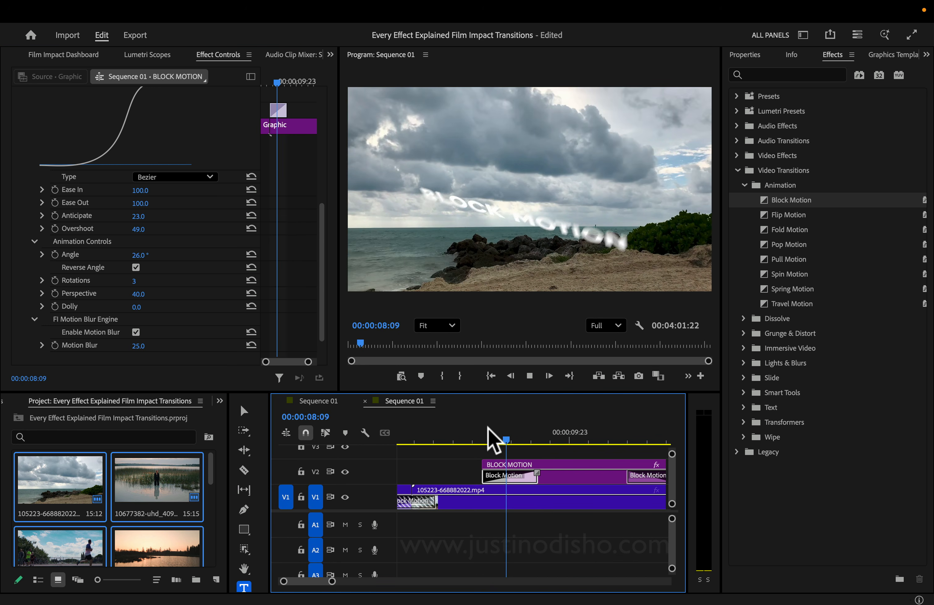
{"action": "left_click", "coordinate": [487, 428]}
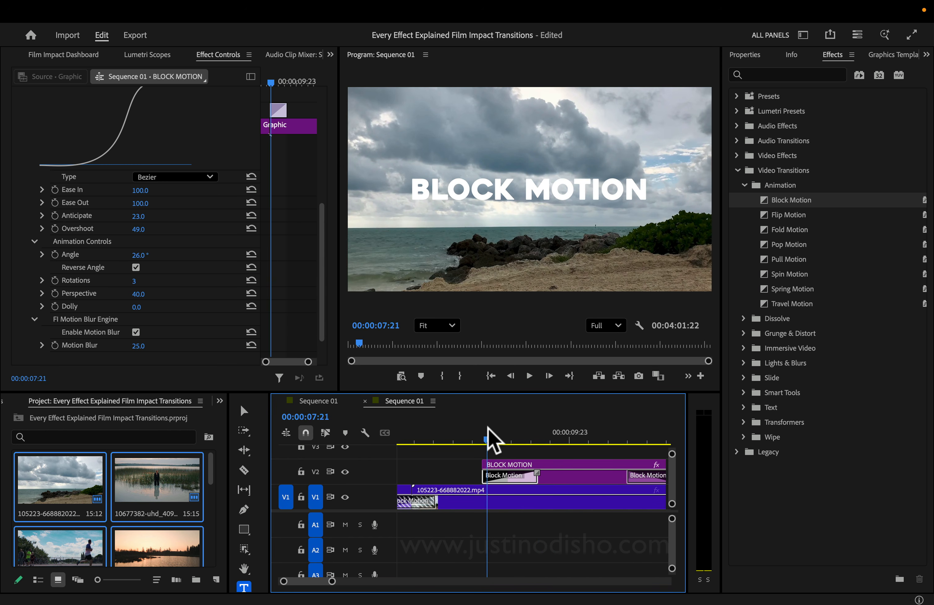
{"action": "key", "text": "space"}
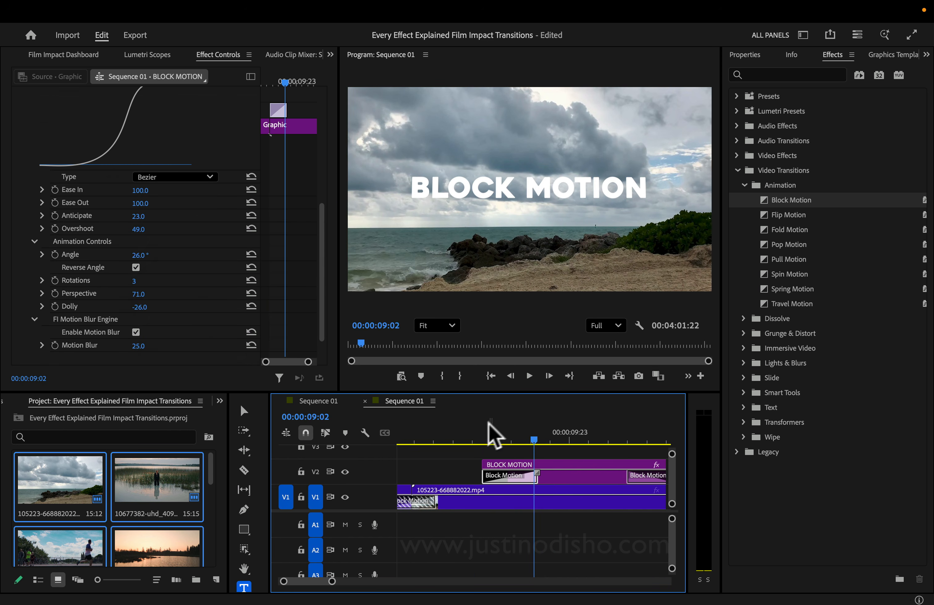
Step: Keyframe the Angle up to 171.0° across the title's opening transition, lengthen the transition to 00:00:03:00 and play it
{"action": "left_click", "coordinate": [483, 437]}
{"action": "left_click", "coordinate": [55, 255]}
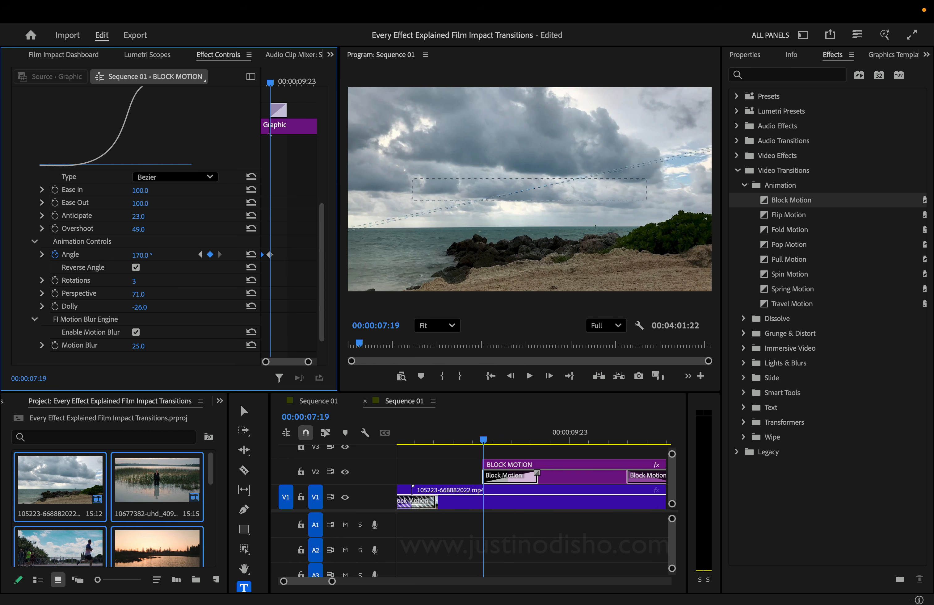
{"action": "mouse_move", "coordinate": [297, 251]}
{"action": "left_mouse_down"}
{"action": "mouse_move", "coordinate": [313, 252]}
{"action": "mouse_move", "coordinate": [293, 255]}
{"action": "left_mouse_up"}
{"action": "left_click", "coordinate": [491, 437]}
{"action": "key", "text": "space"}
{"action": "key", "text": "minus"}
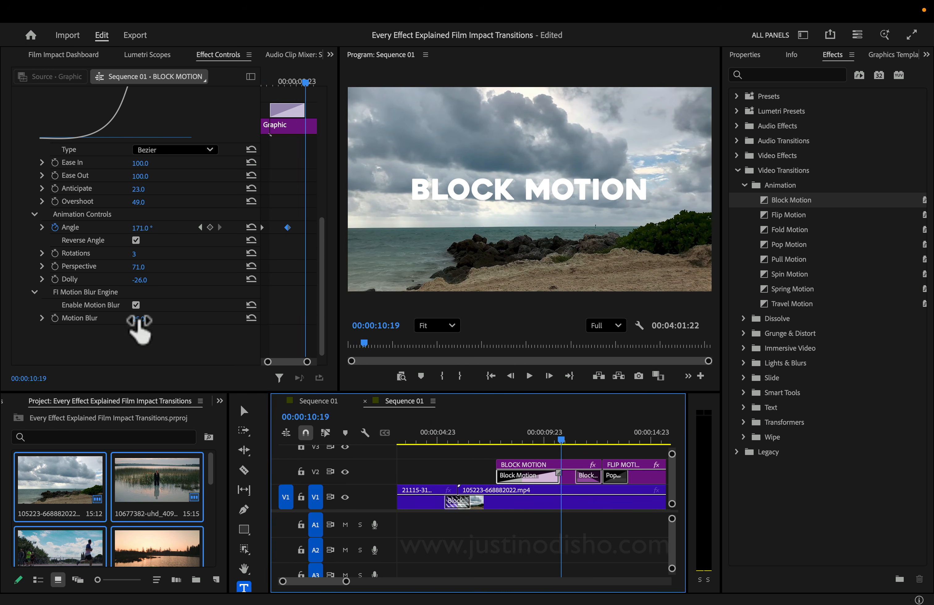
Step: Try Motion Blur at 69.0, settle on 66.0, and replay the title animation with each setting
{"action": "left_click_drag", "start_coordinate": [138, 319], "coordinate": [153, 319]}
{"action": "left_click", "coordinate": [506, 426]}
{"action": "key", "text": "space"}
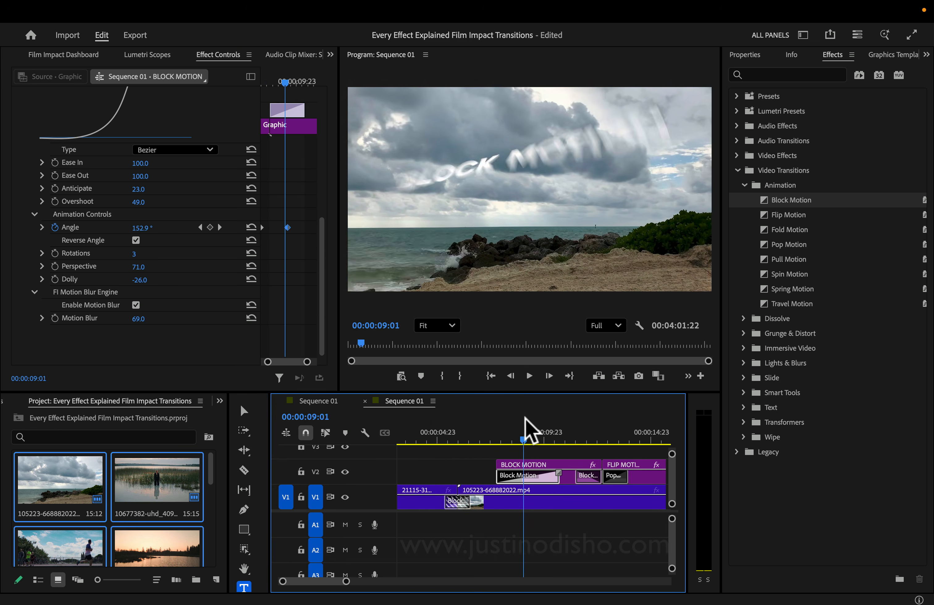
{"action": "key", "text": "space"}
{"action": "mouse_move", "coordinate": [138, 320]}
{"action": "left_mouse_down"}
{"action": "mouse_move", "coordinate": [118, 320]}
{"action": "mouse_move", "coordinate": [137, 320]}
{"action": "left_mouse_up"}
{"action": "left_click", "coordinate": [499, 424]}
{"action": "key", "text": "space"}
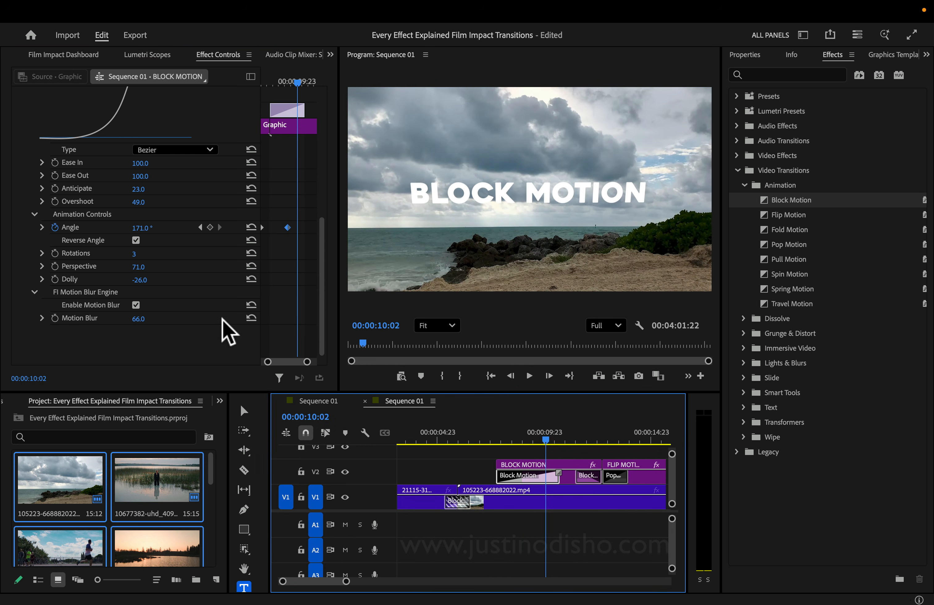
Step: Save the customized Block Motion settings as a preset named Block Motion SPIN and select it among the effect presets
{"action": "scroll", "coordinate": [193, 319], "scroll_direction": "up", "scroll_amount": 10}
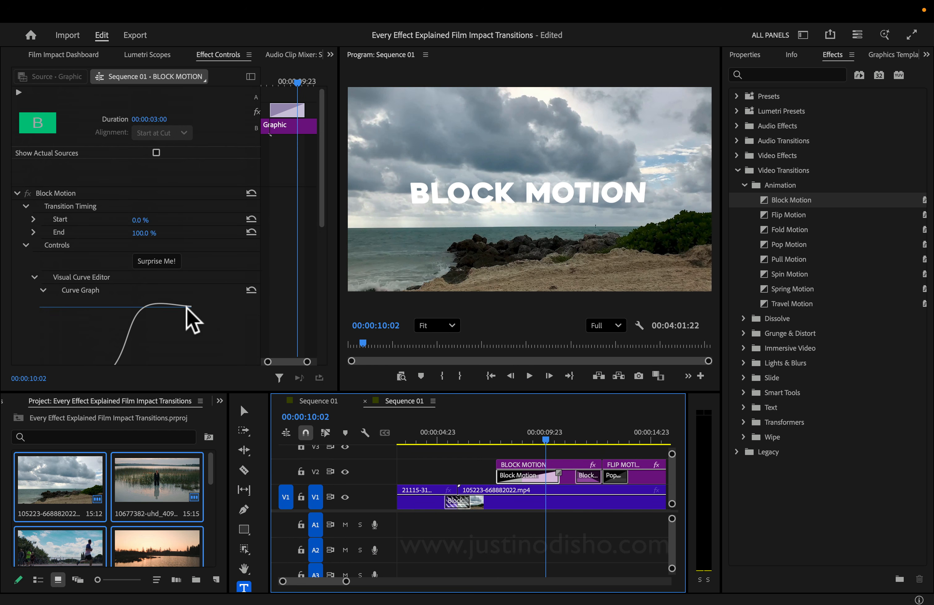
{"action": "left_click", "coordinate": [63, 198]}
{"action": "right_click", "coordinate": [61, 196]}
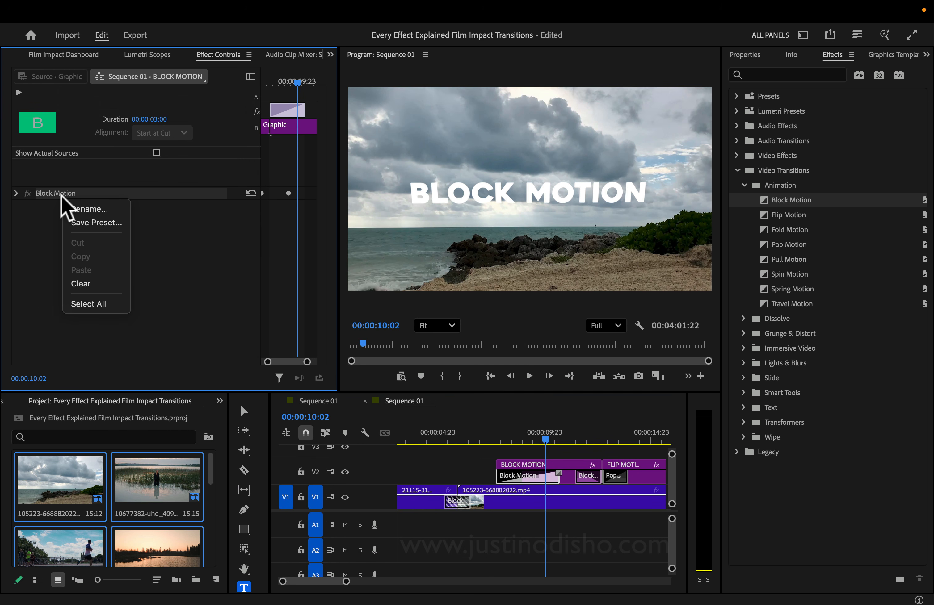
{"action": "left_click", "coordinate": [96, 223]}
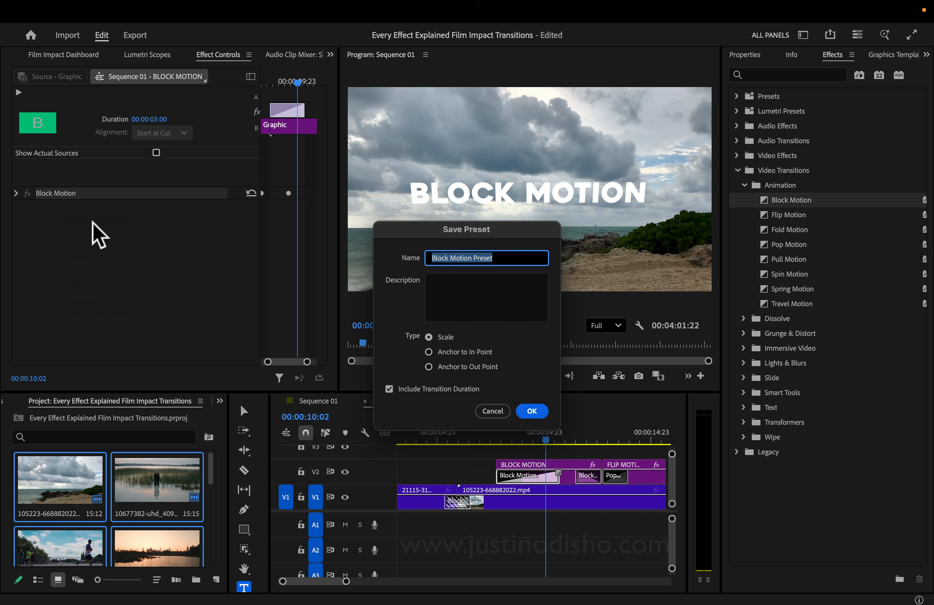
{"action": "key", "text": "Right"}
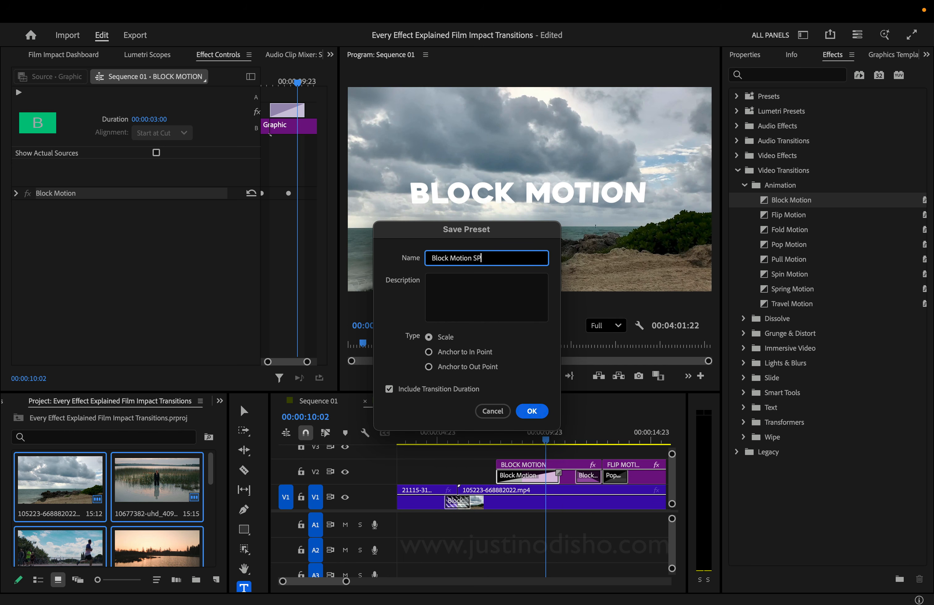
{"action": "type", "text": "SPIN"}
{"action": "key", "text": "Return"}
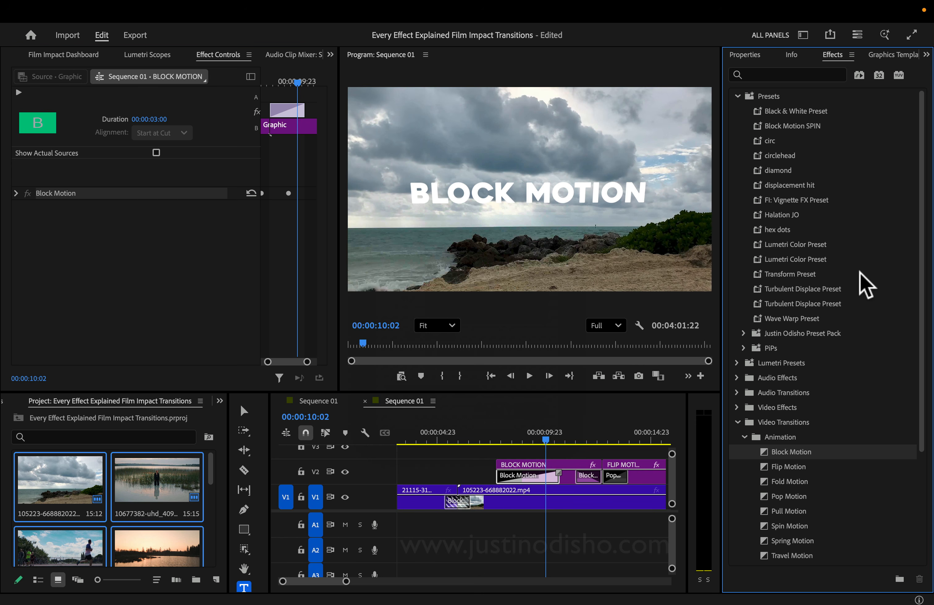
{"action": "left_click", "coordinate": [797, 124]}
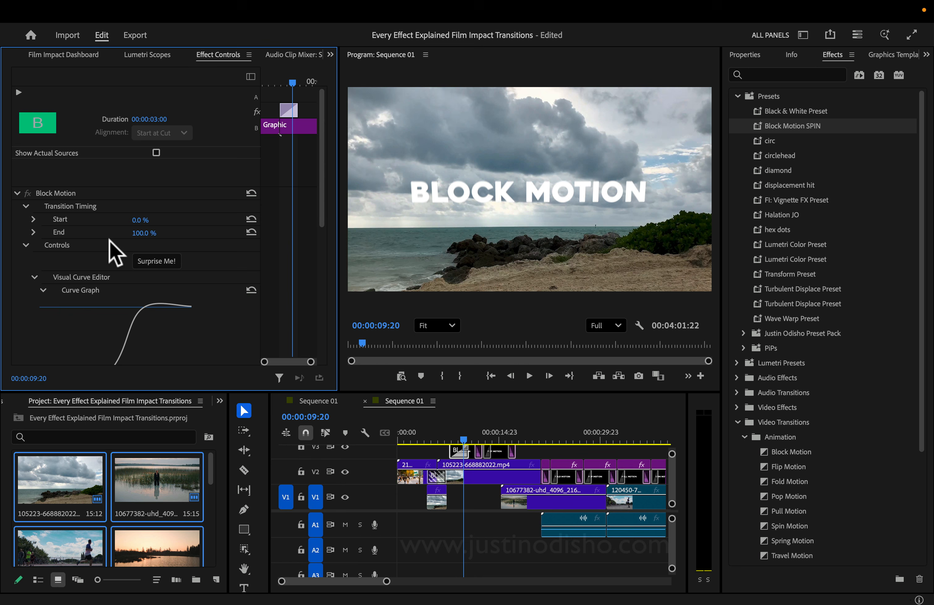
Step: Review the Block Motion controls, randomize the settings twice with Surprise Me, and check the randomized curve
{"action": "scroll", "coordinate": [111, 244], "scroll_direction": "down", "scroll_amount": 6}
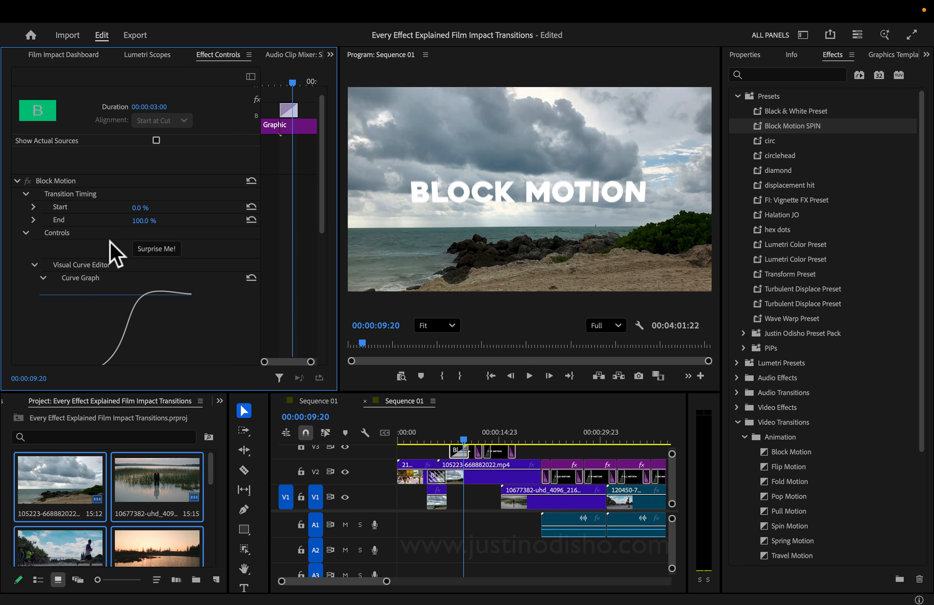
{"action": "scroll", "coordinate": [111, 243], "scroll_direction": "up", "scroll_amount": 6}
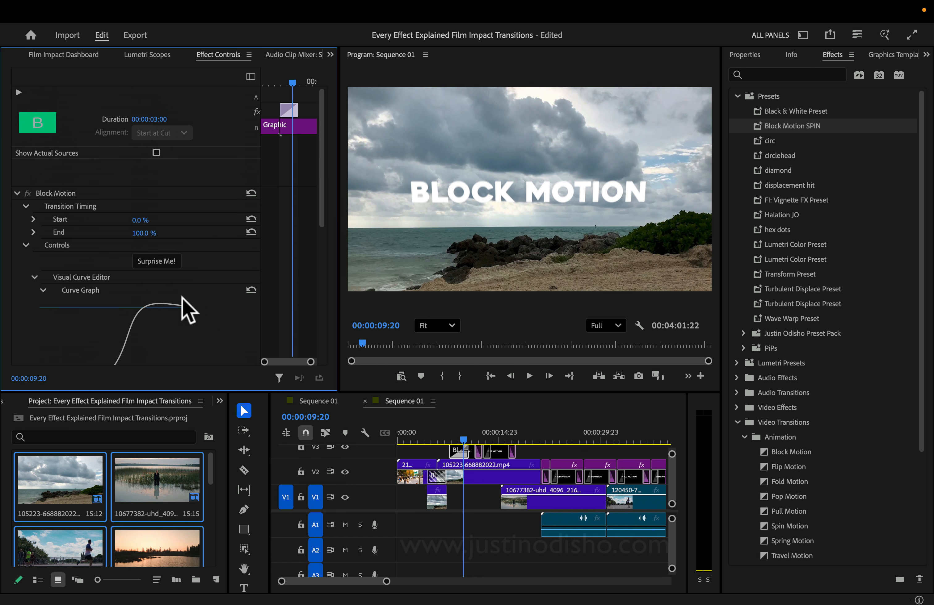
{"action": "scroll", "coordinate": [189, 310], "scroll_direction": "down", "scroll_amount": 5}
{"action": "scroll", "coordinate": [193, 254], "scroll_direction": "up", "scroll_amount": 5}
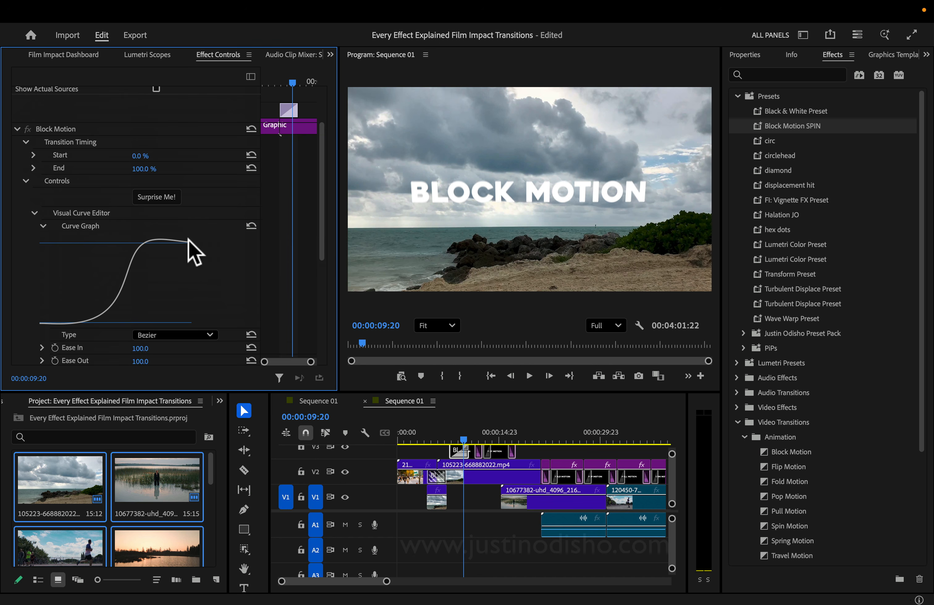
{"action": "left_click", "coordinate": [161, 197]}
{"action": "left_click", "coordinate": [160, 196]}
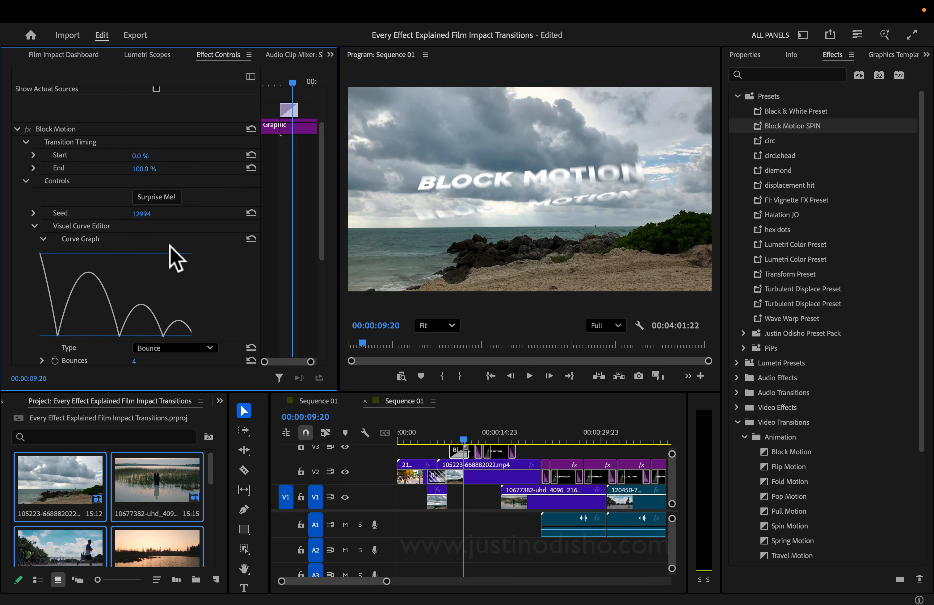
{"action": "scroll", "coordinate": [173, 258], "scroll_direction": "down", "scroll_amount": 4}
{"action": "scroll", "coordinate": [167, 264], "scroll_direction": "up", "scroll_amount": 5}
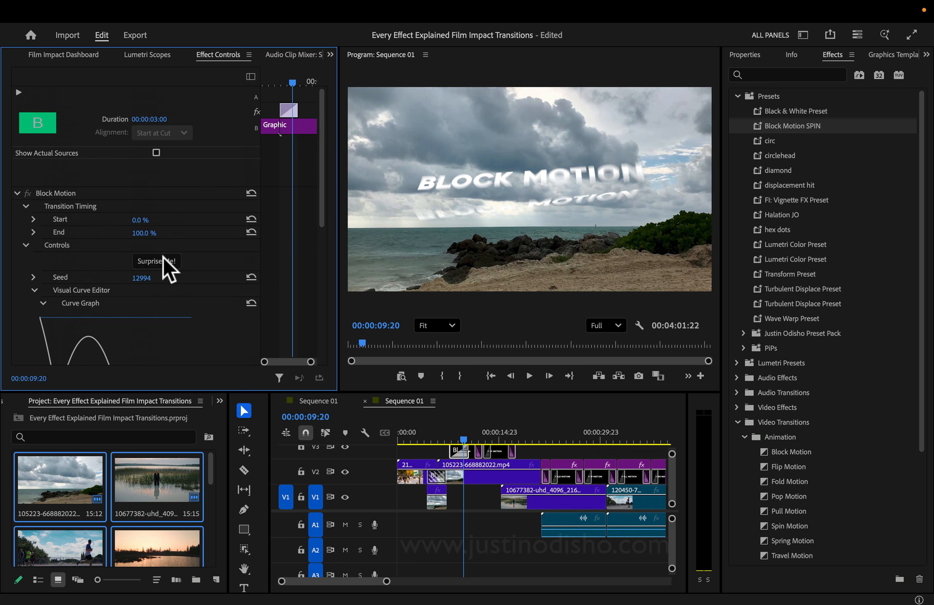
Step: Randomize the Block Motion settings two more times and play the title's opening transition
{"action": "left_click", "coordinate": [164, 261]}
{"action": "left_click", "coordinate": [165, 261]}
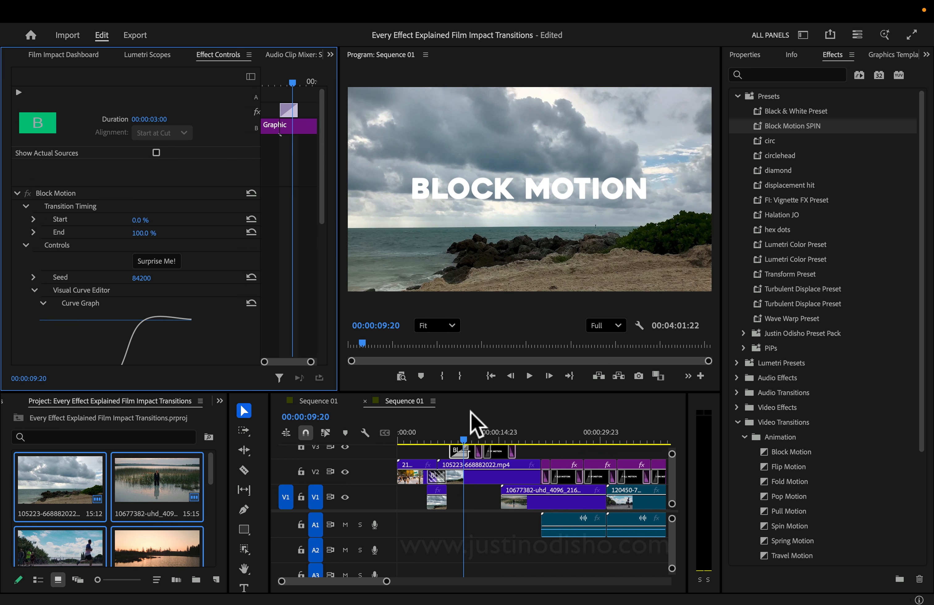
{"action": "left_click", "coordinate": [454, 439]}
{"action": "key", "text": "space"}
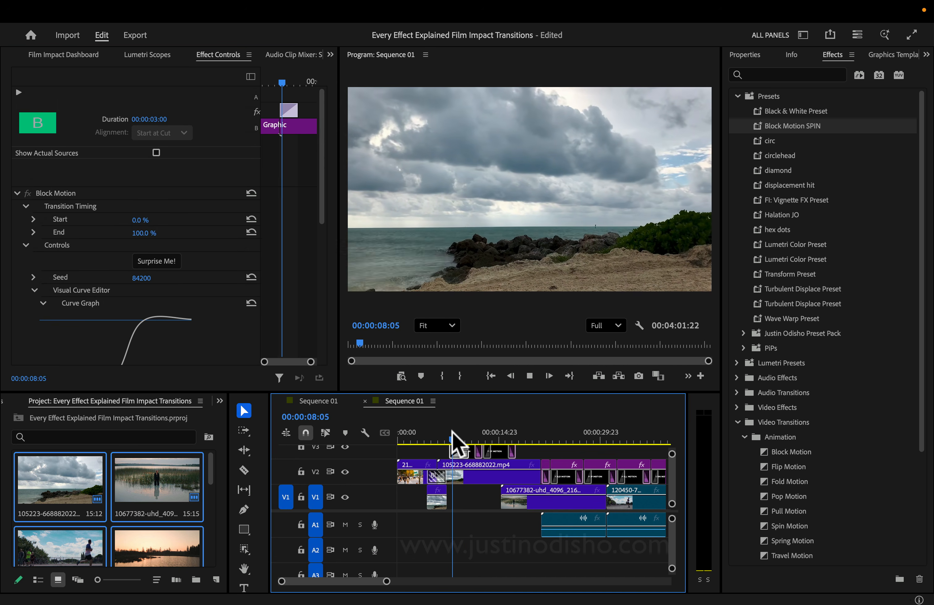
{"action": "key", "text": "space"}
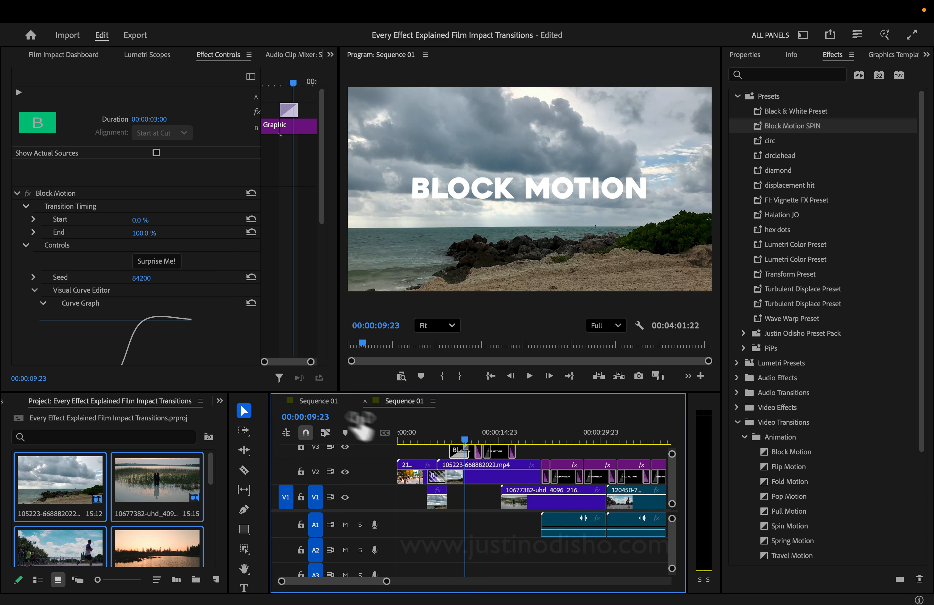
Step: Generate another random Block Motion variation, replay the title from its start and show the curve and Animation Controls
{"action": "left_click", "coordinate": [458, 429]}
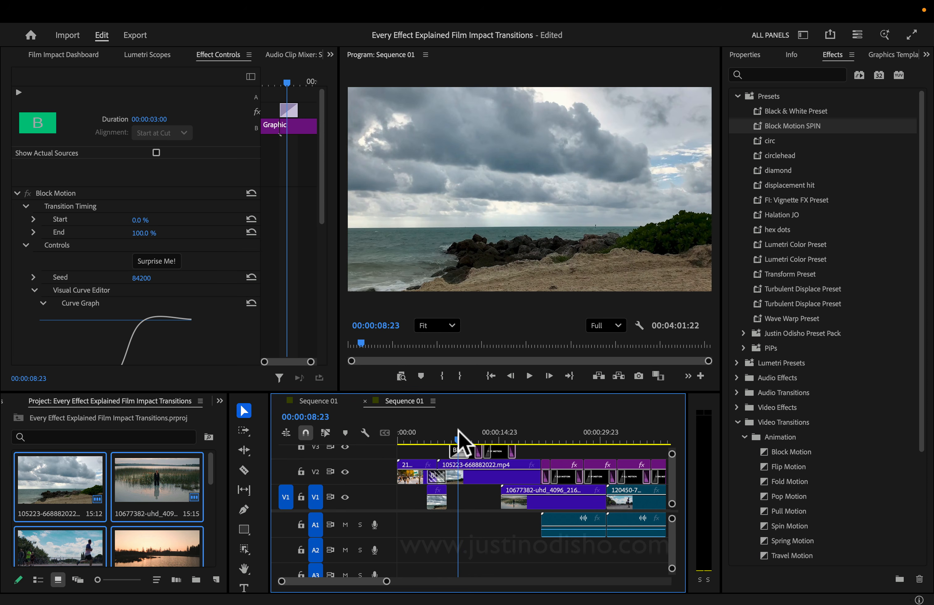
{"action": "left_click", "coordinate": [152, 256]}
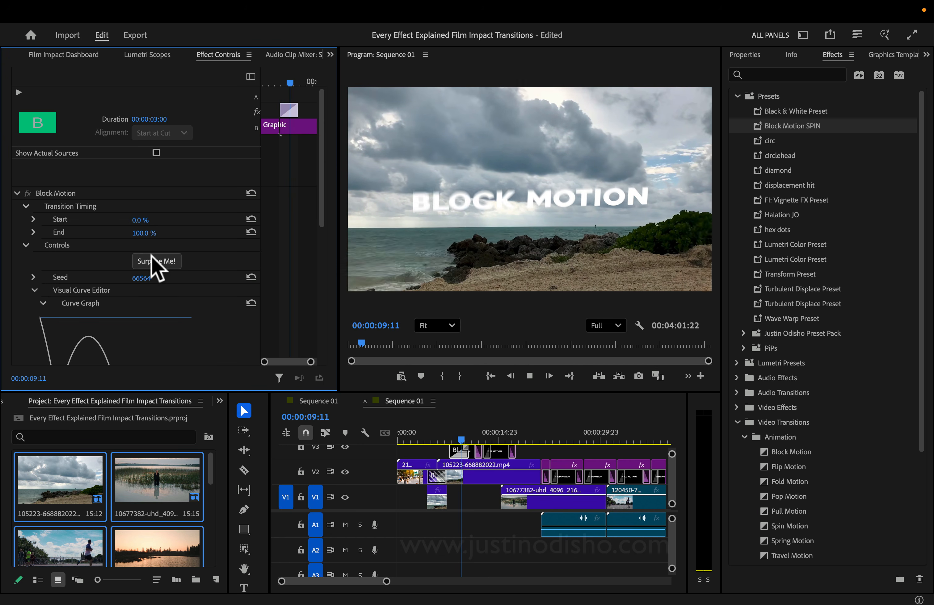
{"action": "left_click_drag", "start_coordinate": [450, 431], "coordinate": [451, 429]}
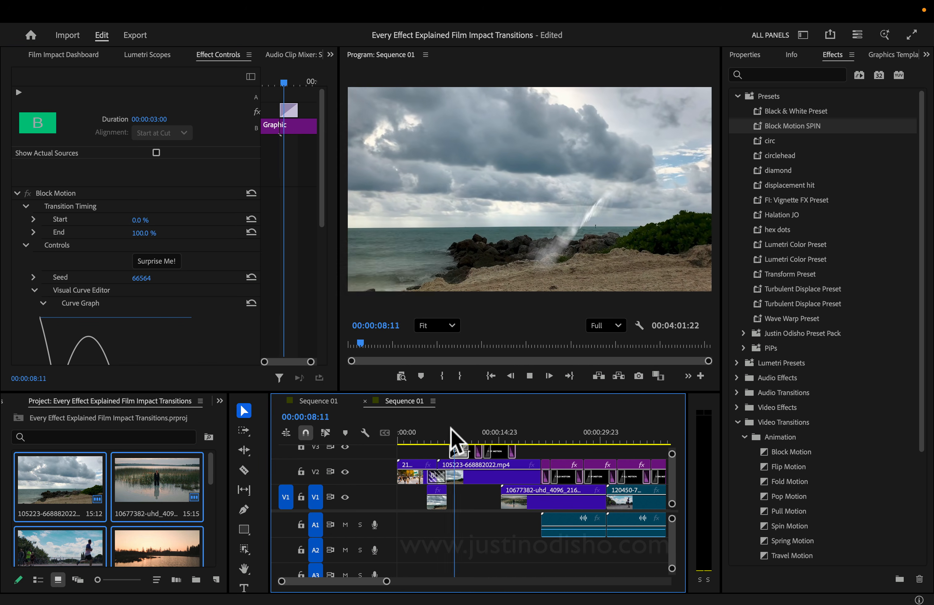
{"action": "key", "text": "space"}
{"action": "scroll", "coordinate": [159, 332], "scroll_direction": "down", "scroll_amount": 1}
{"action": "scroll", "coordinate": [153, 319], "scroll_direction": "down", "scroll_amount": 3}
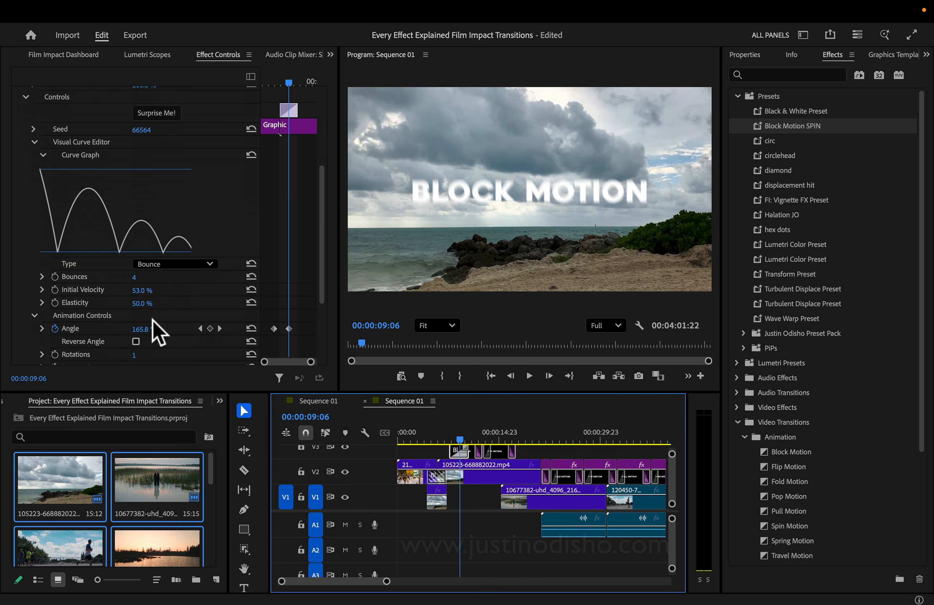
Step: Preview the BLOCK MOTION title's opening transition, randomize its settings again with Surprise Me and play the result
{"action": "scroll", "coordinate": [153, 320], "scroll_direction": "up", "scroll_amount": 4}
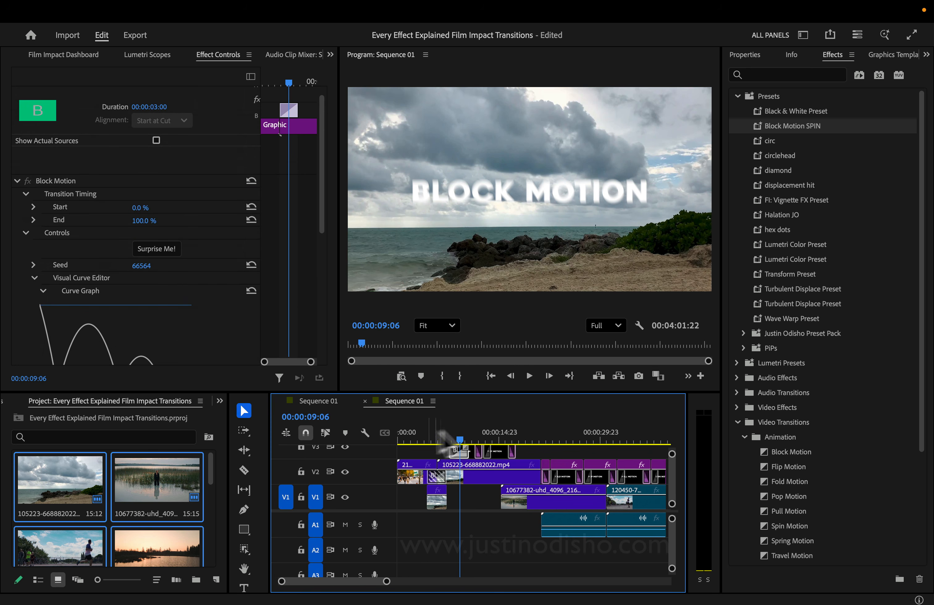
{"action": "key", "text": "space"}
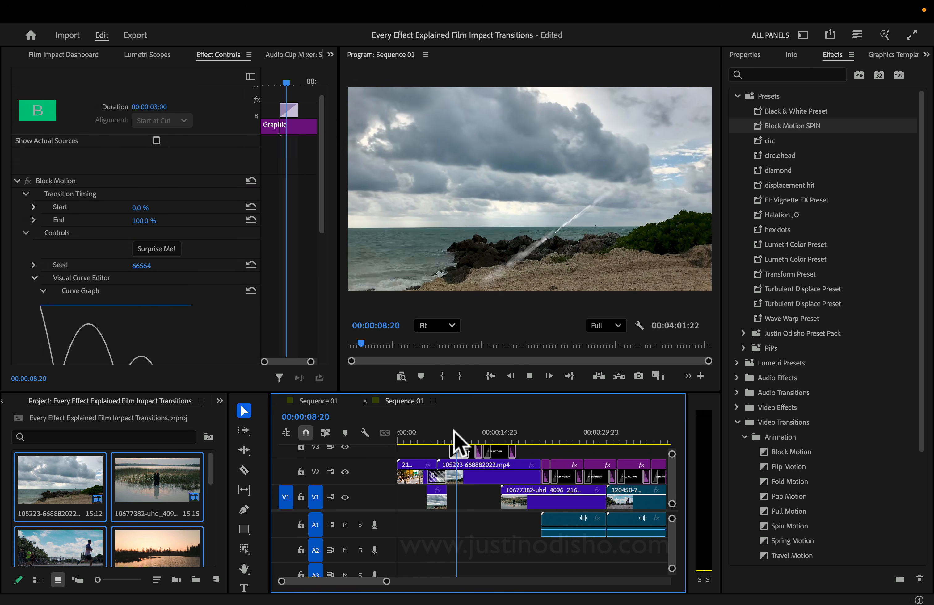
{"action": "left_click", "coordinate": [167, 248]}
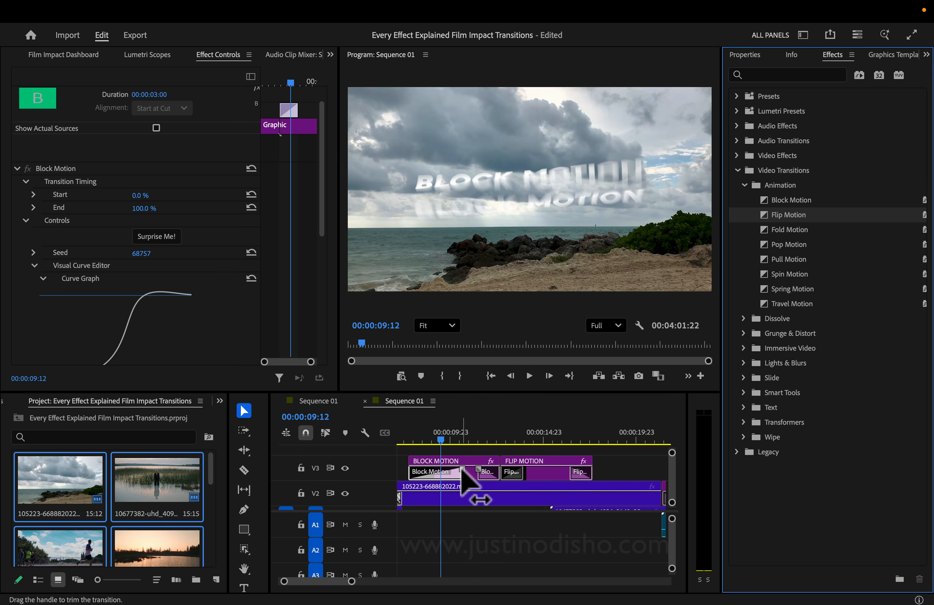
{"action": "key", "text": "space"}
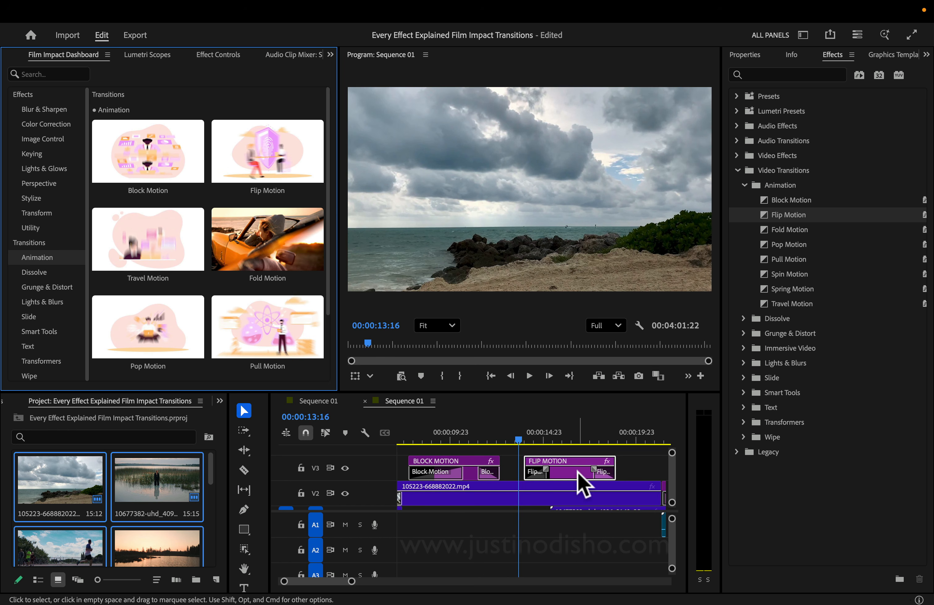
Step: Play the FLIP MOTION title, select its opening transition and review the curve, Animation Controls and motion blur settings
{"action": "key", "text": "space"}
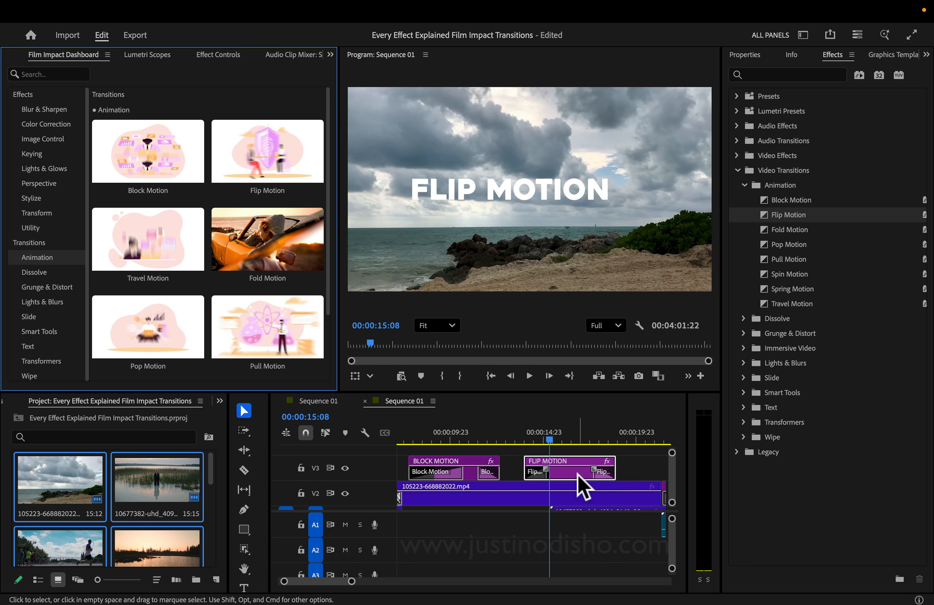
{"action": "left_click", "coordinate": [579, 475]}
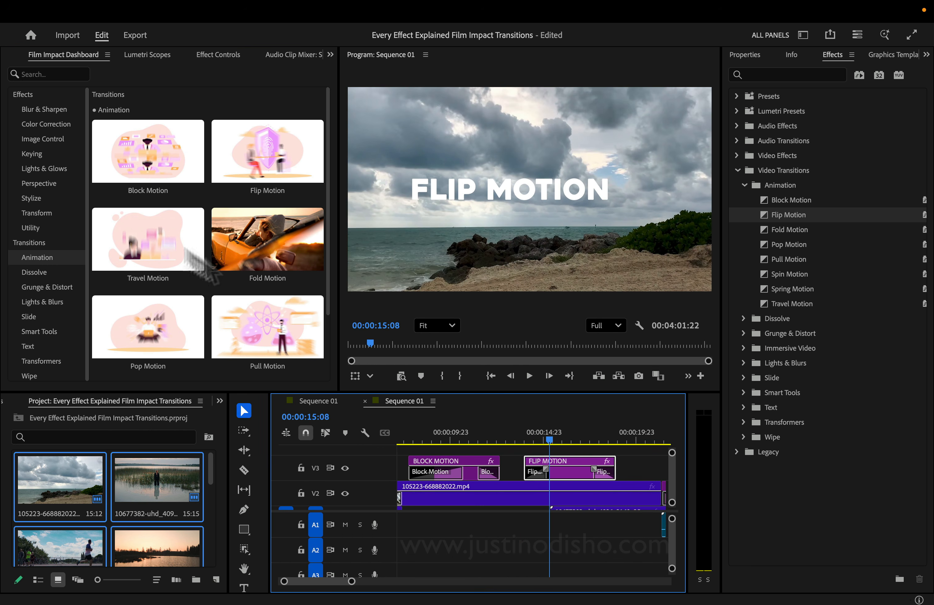
{"action": "left_click", "coordinate": [201, 55]}
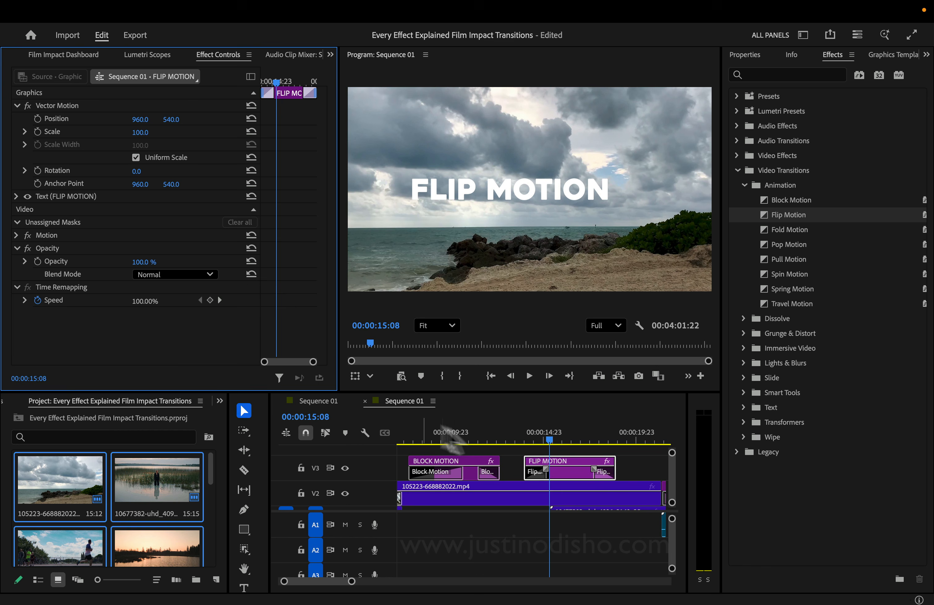
{"action": "left_click", "coordinate": [533, 472]}
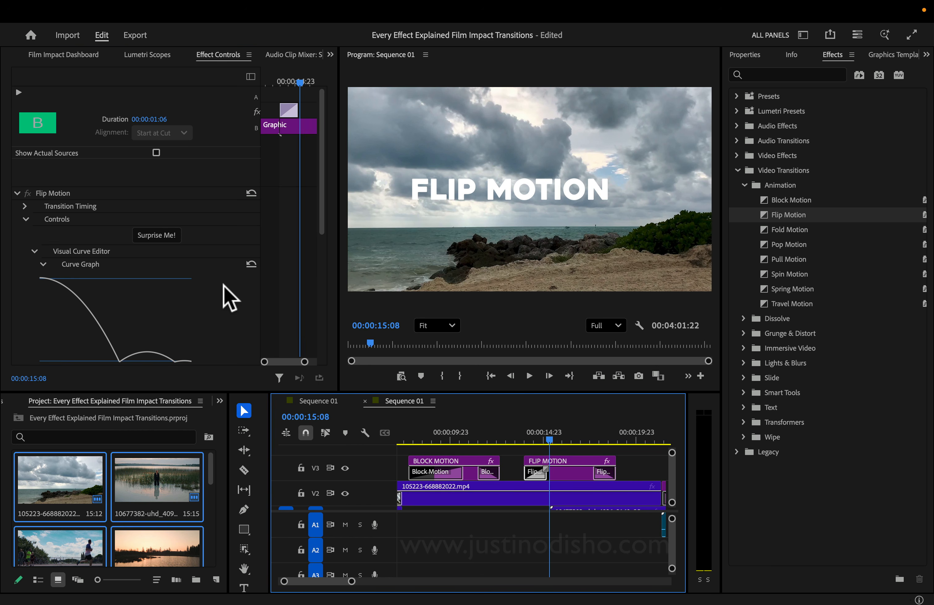
{"action": "scroll", "coordinate": [229, 298], "scroll_direction": "down", "scroll_amount": 5}
{"action": "scroll", "coordinate": [130, 236], "scroll_direction": "down", "scroll_amount": 5}
{"action": "scroll", "coordinate": [98, 318], "scroll_direction": "up", "scroll_amount": 1}
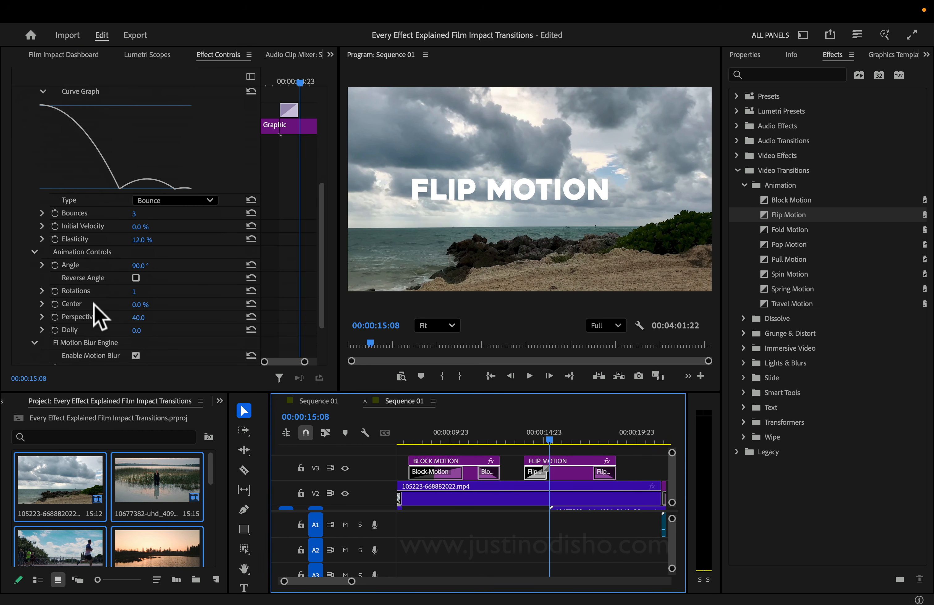
{"action": "scroll", "coordinate": [106, 327], "scroll_direction": "up", "scroll_amount": 2}
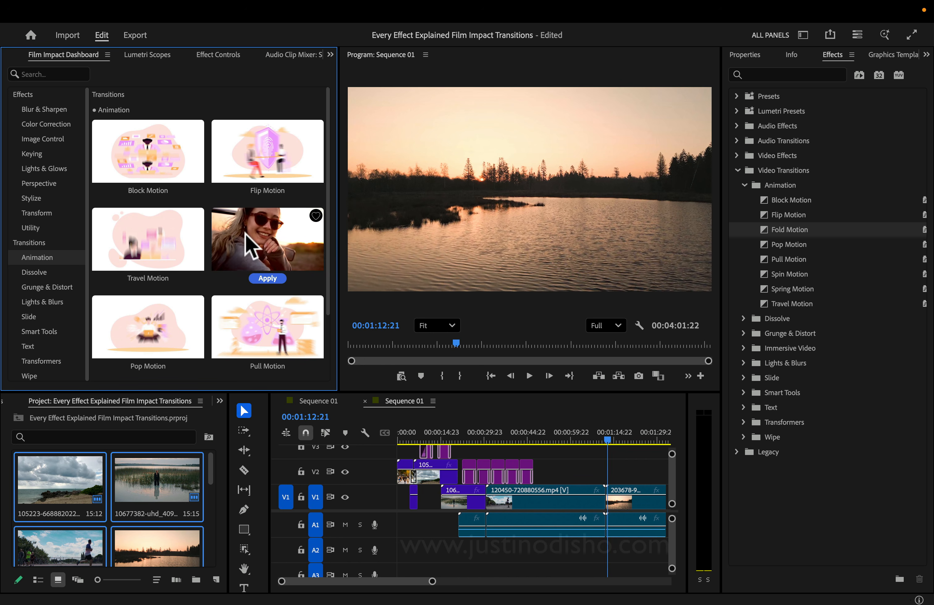
Step: Try to apply Fold Motion at the cut between the running clip and the sunset lake clip, and preview it
{"action": "left_click_drag", "start_coordinate": [812, 227], "coordinate": [679, 388]}
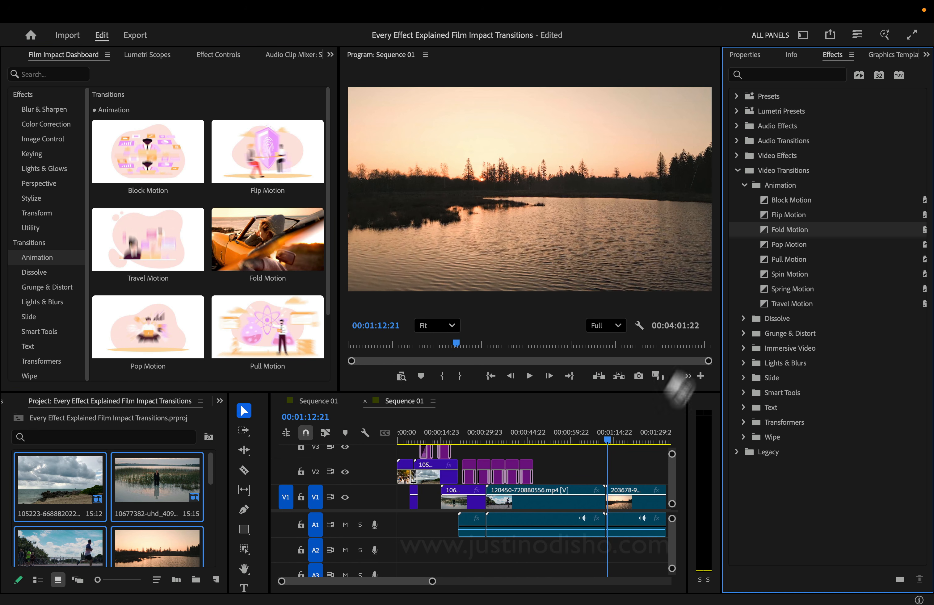
{"action": "left_click_drag", "start_coordinate": [609, 503], "coordinate": [601, 487]}
{"action": "left_click", "coordinate": [560, 370]}
{"action": "key", "text": "="}
{"action": "key", "text": "="}
{"action": "left_click", "coordinate": [591, 432]}
{"action": "key", "text": "="}
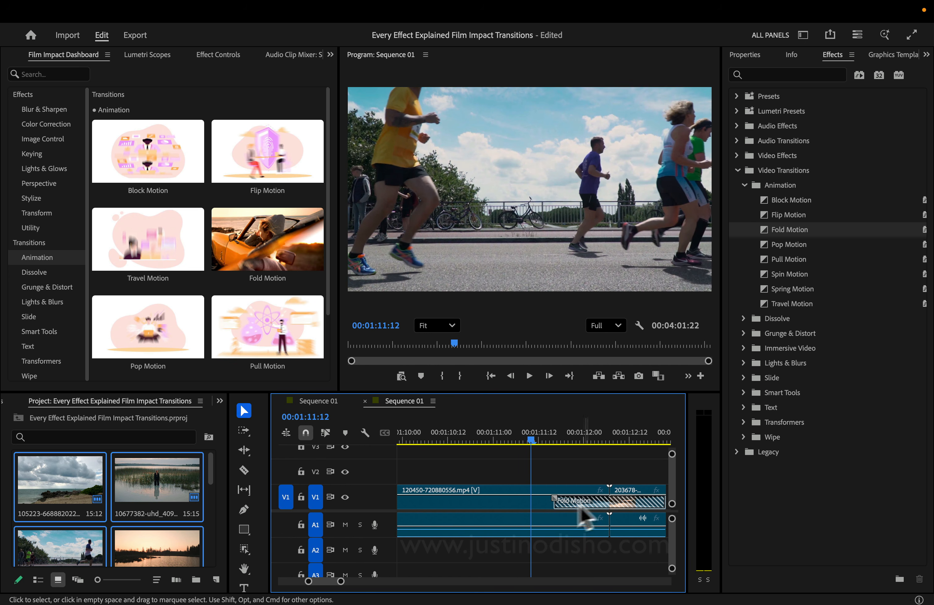
{"action": "key", "text": "space"}
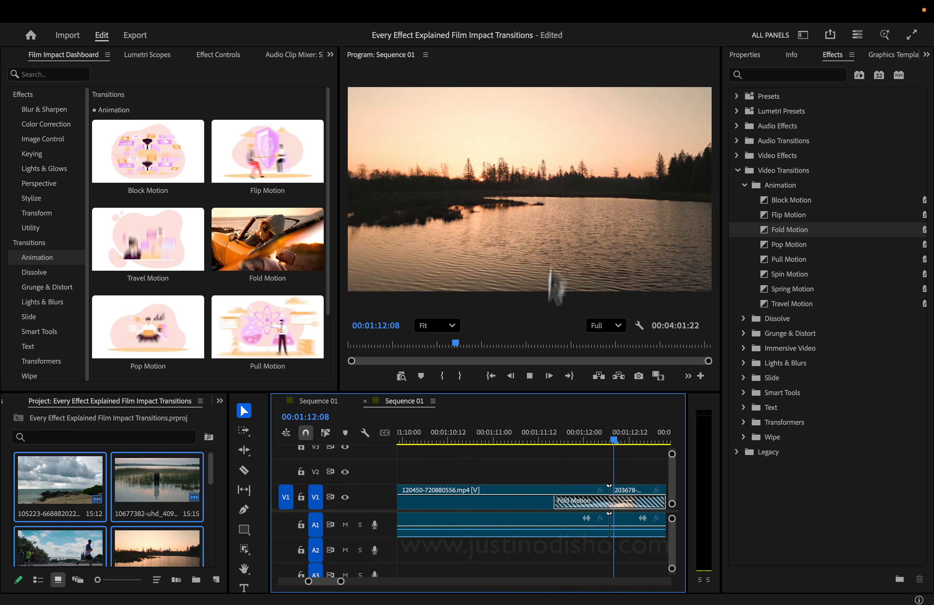
{"action": "left_click", "coordinate": [519, 434]}
{"action": "key", "text": "space"}
Step: Shift the start of the sunset lake clip earlier against the running clip and delete the audio beneath them
{"action": "mouse_move", "coordinate": [511, 496]}
{"action": "left_mouse_down"}
{"action": "mouse_move", "coordinate": [494, 484]}
{"action": "mouse_move", "coordinate": [563, 497]}
{"action": "mouse_move", "coordinate": [496, 497]}
{"action": "left_mouse_up"}
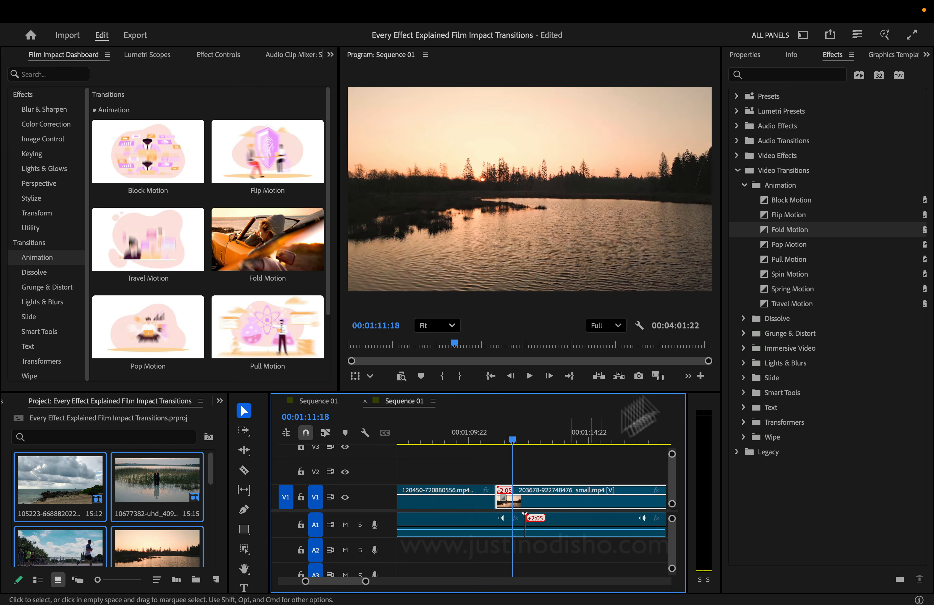
{"action": "left_click", "coordinate": [577, 531], "text": "alt"}
{"action": "key", "text": "Delete"}
Step: Apply the Fold Motion transition centered on the cut between the running and sunset clips, and play it
{"action": "left_click_drag", "start_coordinate": [791, 230], "coordinate": [515, 408]}
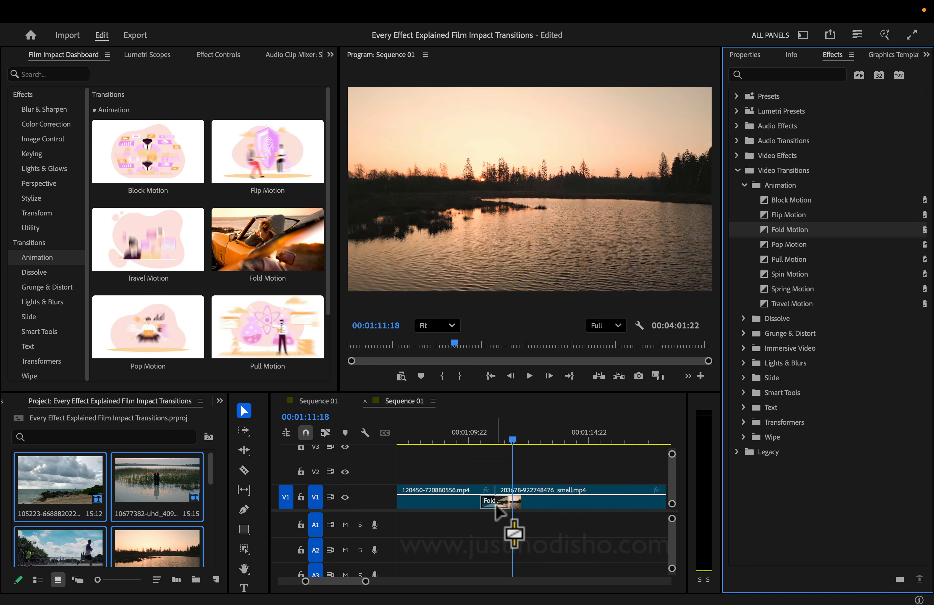
{"action": "left_click_drag", "start_coordinate": [495, 507], "coordinate": [494, 503]}
{"action": "left_click", "coordinate": [480, 434]}
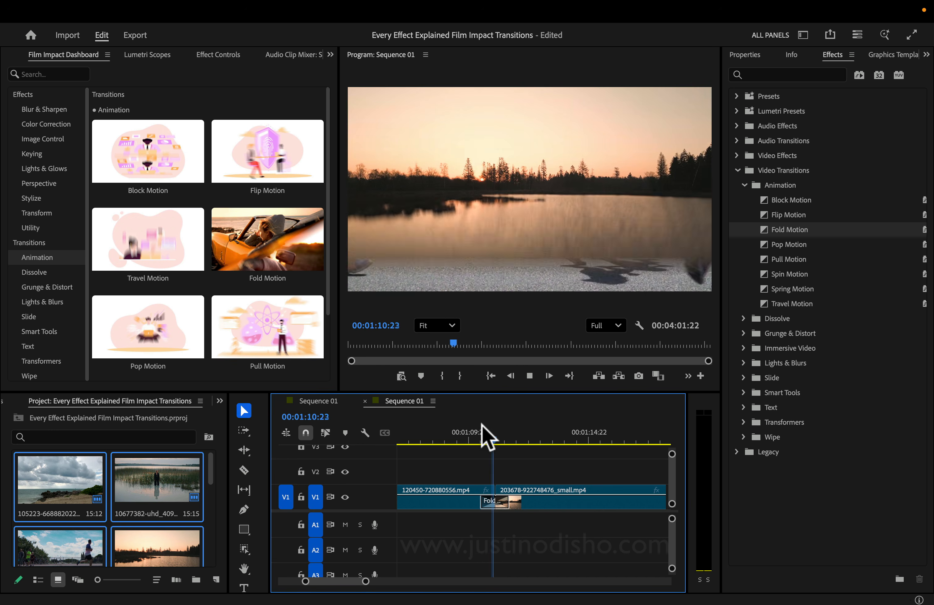
{"action": "key", "text": "space"}
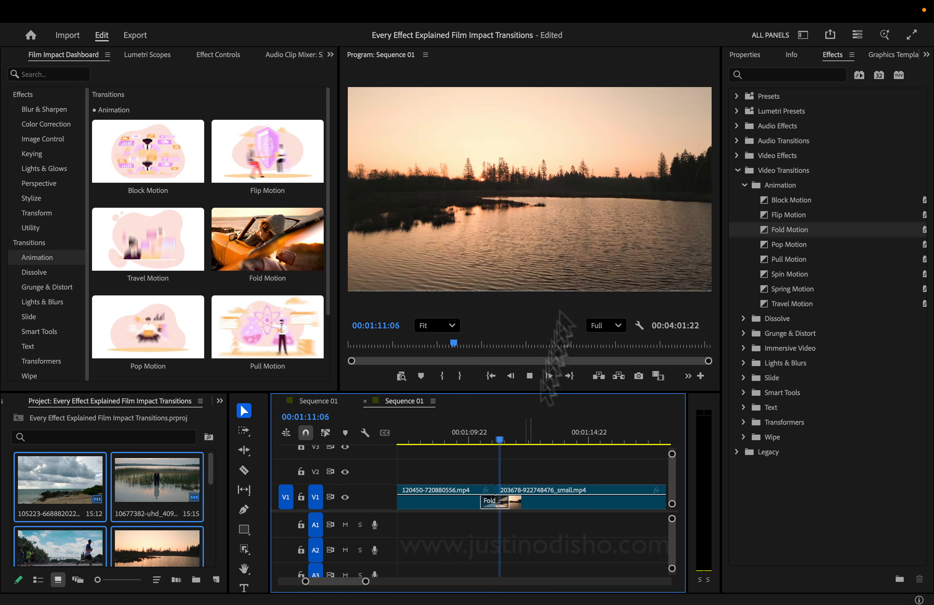
Step: Open the Fold Motion transition's settings, randomize them with Surprise Me, and scrub and play through the cut
{"action": "double_click", "coordinate": [494, 501]}
{"action": "key", "text": "="}
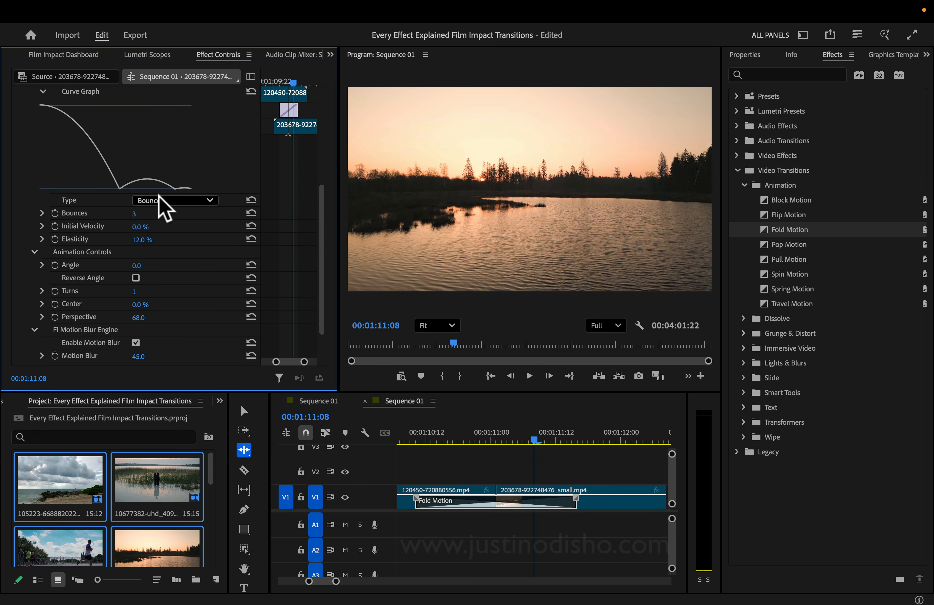
{"action": "scroll", "coordinate": [158, 194], "scroll_direction": "up", "scroll_amount": 7}
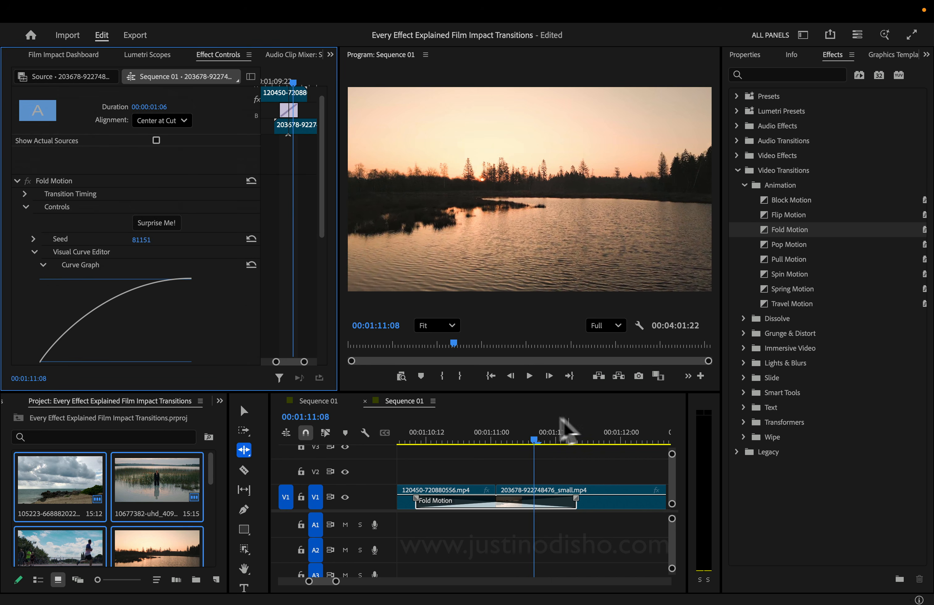
{"action": "left_click_drag", "start_coordinate": [475, 437], "coordinate": [458, 437]}
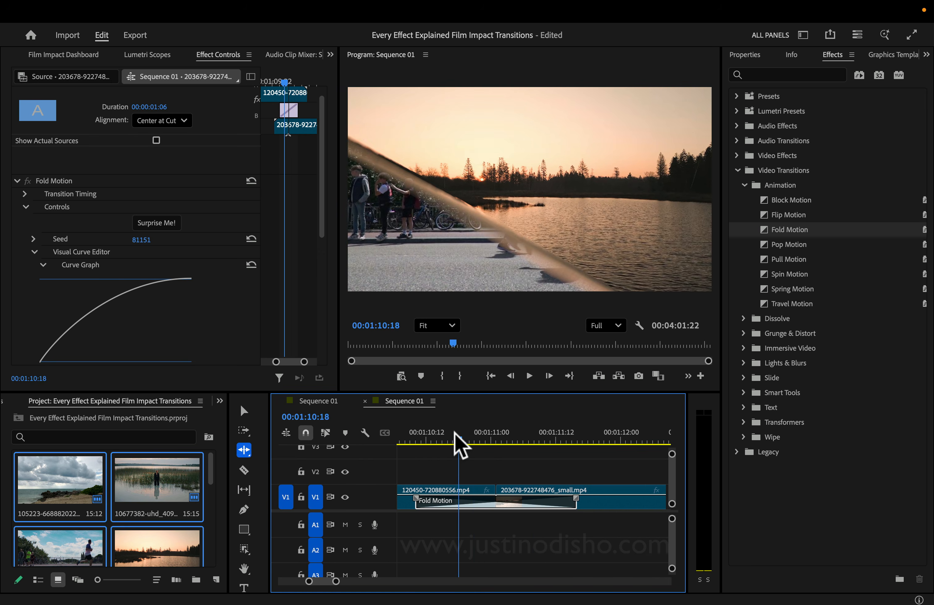
{"action": "left_click", "coordinate": [429, 432]}
{"action": "key", "text": "space"}
{"action": "left_click", "coordinate": [429, 432]}
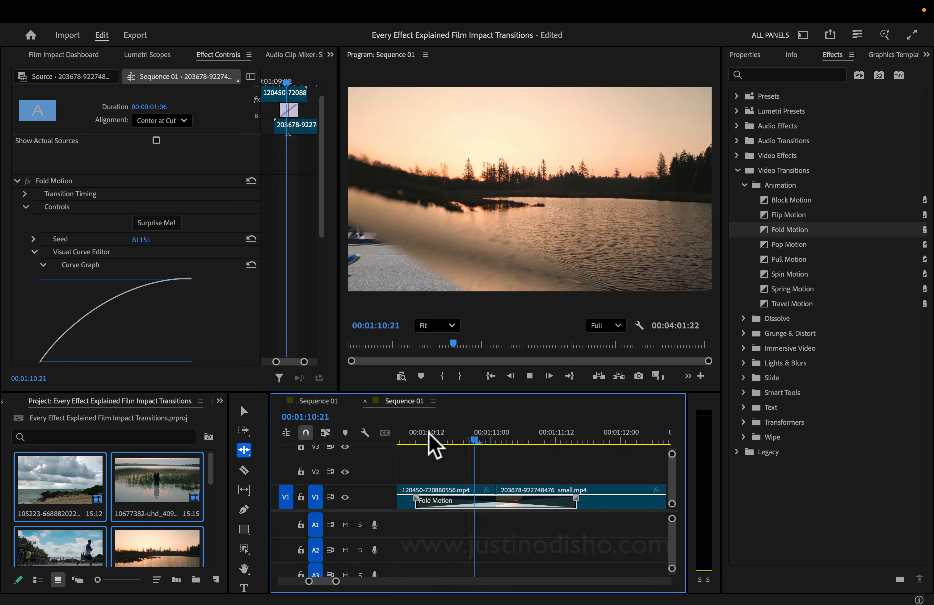
Step: Randomize the Fold Motion settings three more times with Surprise Me, playing the transition after each variation
{"action": "left_click", "coordinate": [154, 222]}
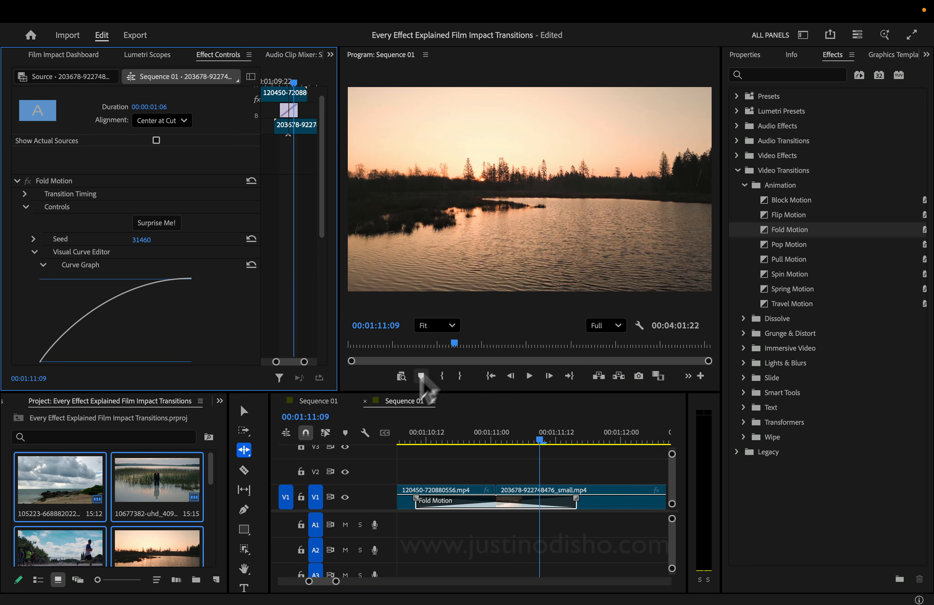
{"action": "left_click", "coordinate": [428, 434]}
{"action": "key", "text": "space"}
{"action": "key", "text": "space"}
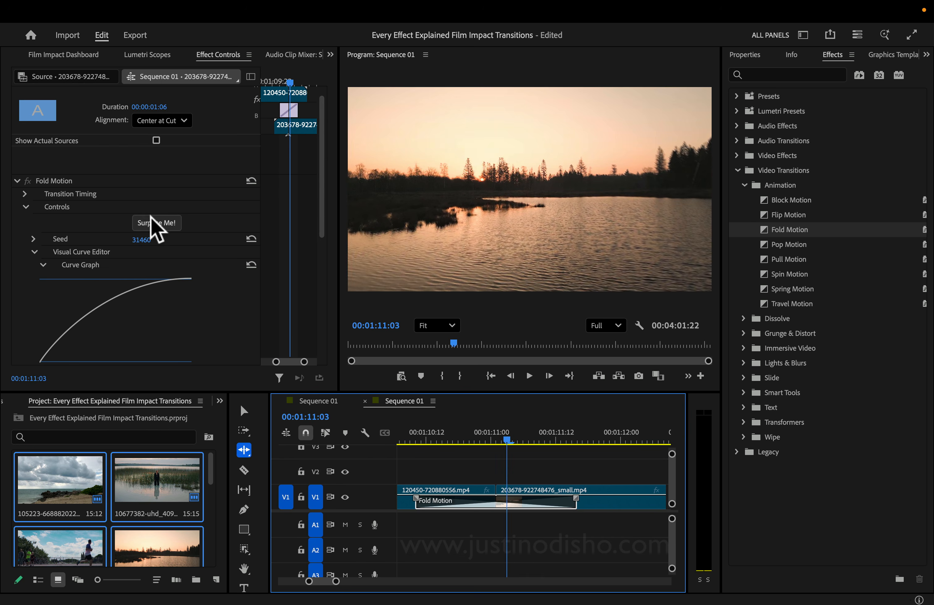
{"action": "left_click", "coordinate": [155, 222]}
{"action": "left_click", "coordinate": [427, 437]}
{"action": "key", "text": "space"}
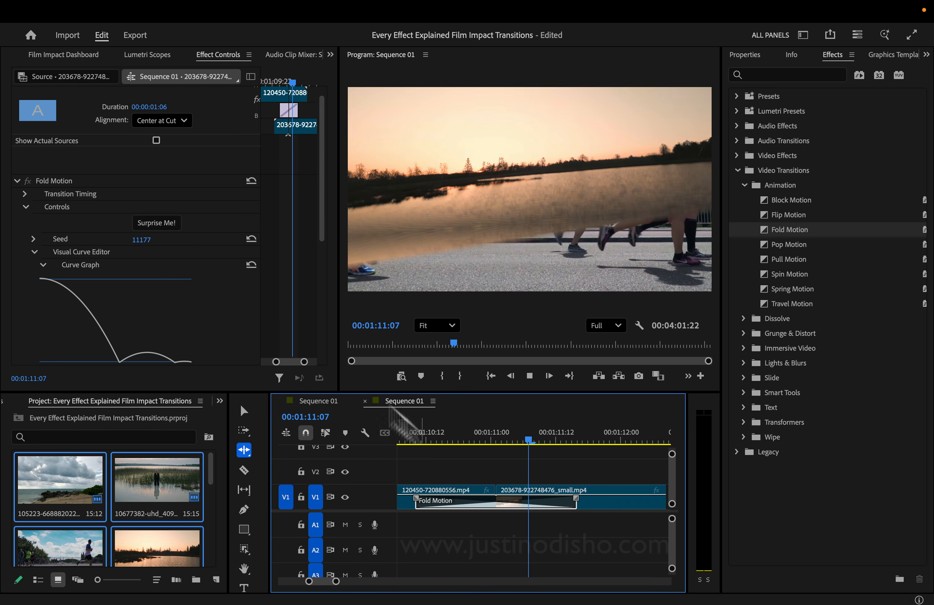
{"action": "left_click", "coordinate": [156, 223]}
{"action": "left_click", "coordinate": [442, 436]}
{"action": "key", "text": "space"}
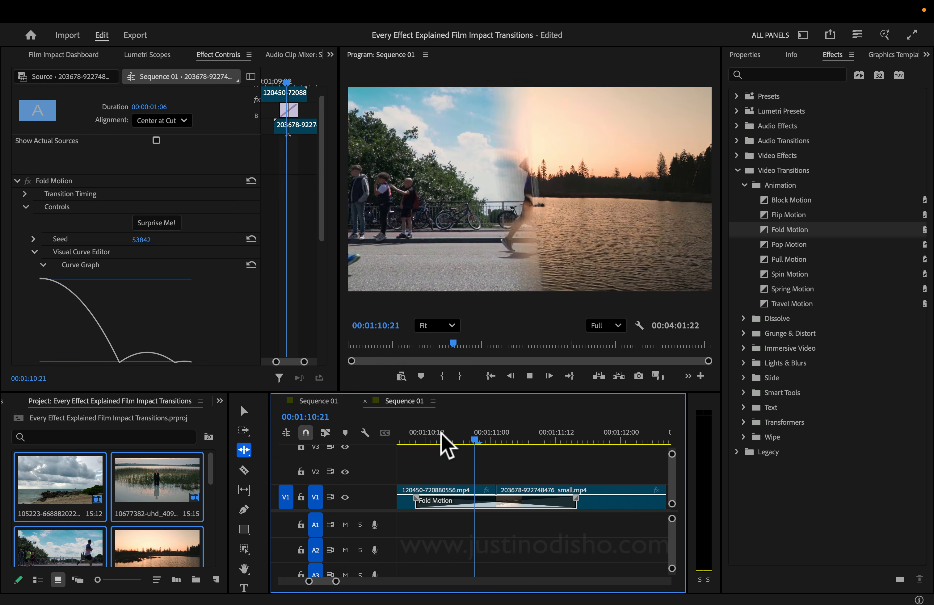
{"action": "key", "text": "space"}
Step: Vary the Fold Motion seed value until the curve type is Overshoot, and play the transition from its start
{"action": "scroll", "coordinate": [162, 248], "scroll_direction": "down", "scroll_amount": 1}
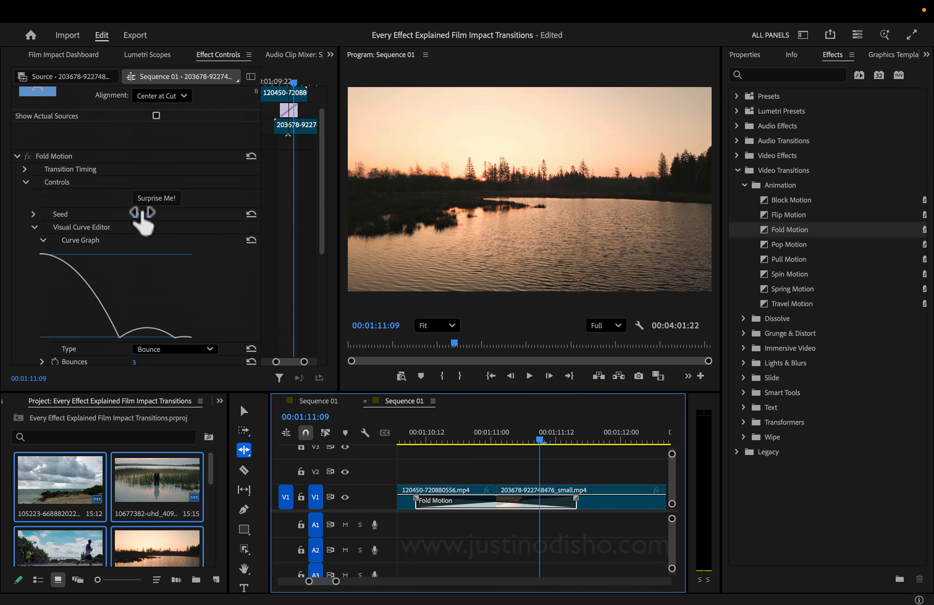
{"action": "mouse_move", "coordinate": [146, 216]}
{"action": "left_mouse_down"}
{"action": "mouse_move", "coordinate": [132, 216]}
{"action": "mouse_move", "coordinate": [150, 216]}
{"action": "left_mouse_up"}
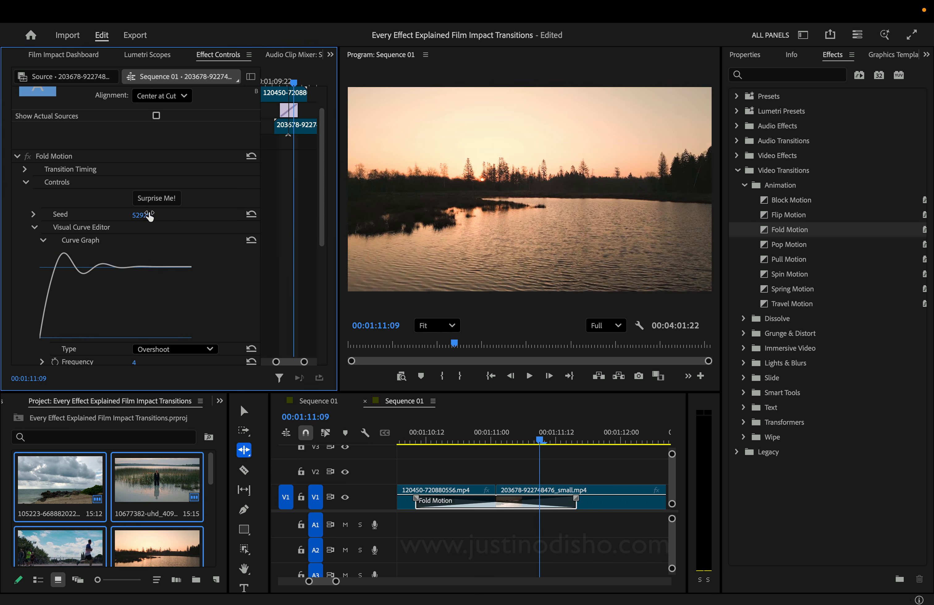
{"action": "left_click_drag", "start_coordinate": [503, 436], "coordinate": [438, 432]}
{"action": "key", "text": "space"}
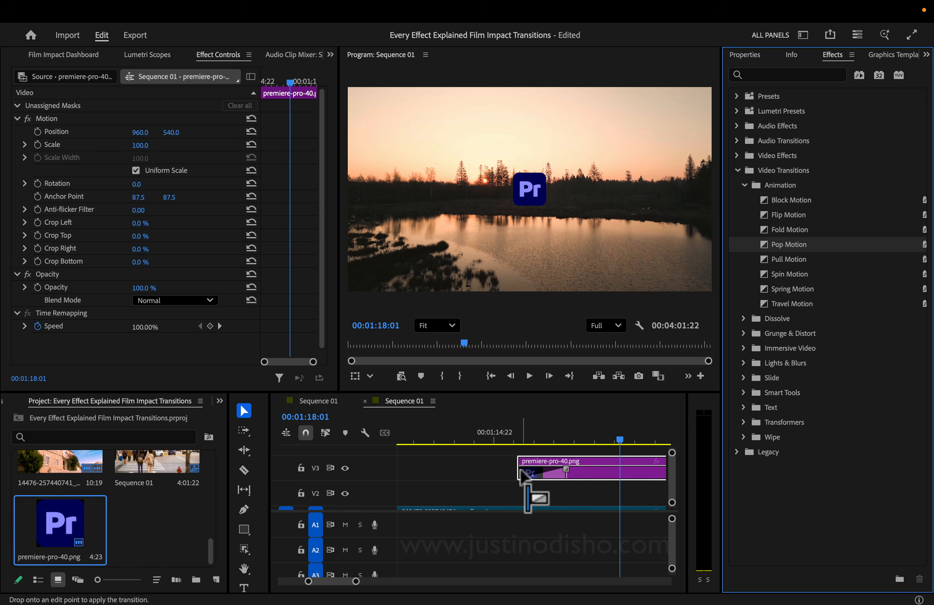
Step: Apply the Pop Motion transition to the start of premiere-pro-40.png and play the logo's entrance
{"action": "left_click_drag", "start_coordinate": [519, 473], "coordinate": [511, 427]}
{"action": "key", "text": "space"}
{"action": "key", "text": "space"}
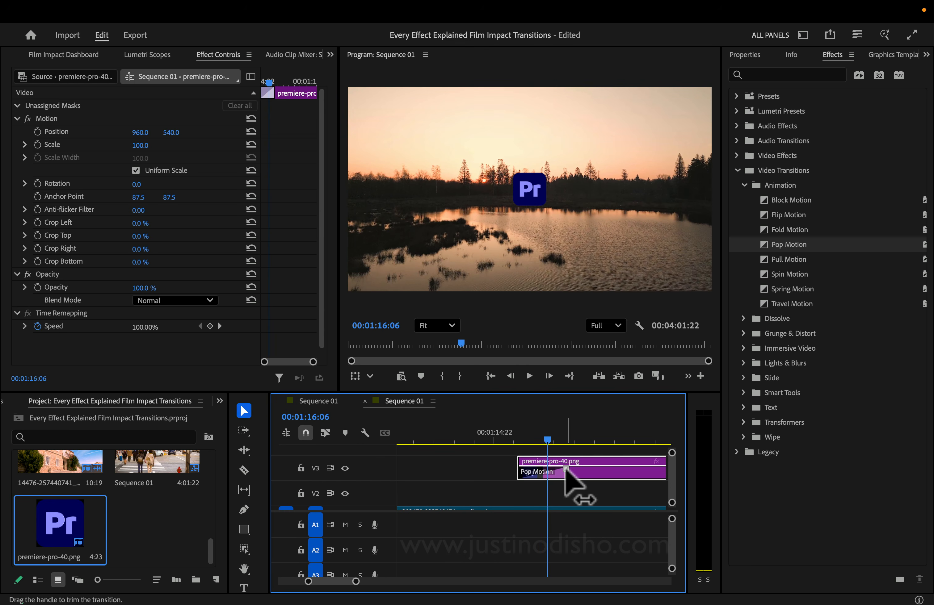
Step: Set the logo's Pop Motion curve type to Bezier and play the opening transition
{"action": "left_click", "coordinate": [541, 473]}
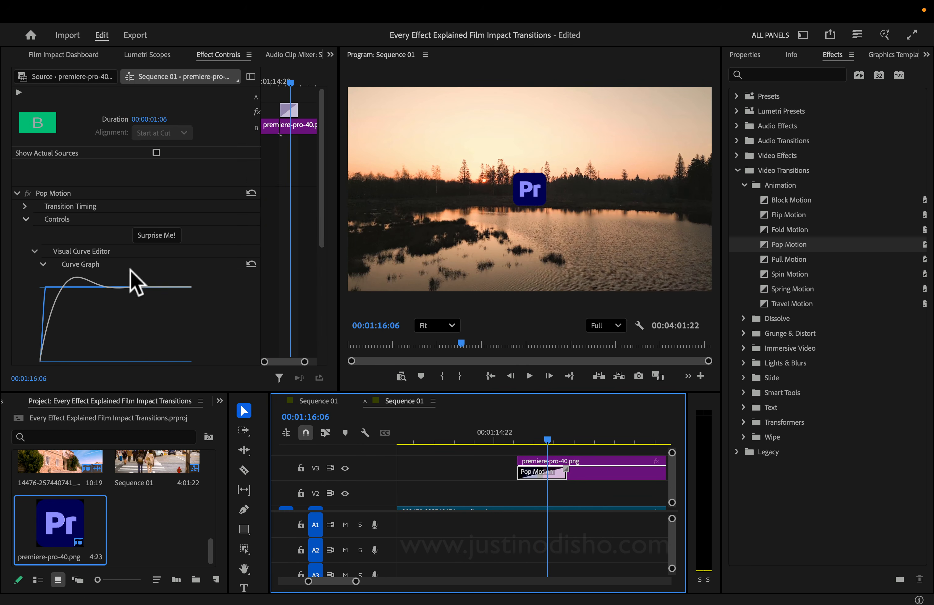
{"action": "scroll", "coordinate": [135, 275], "scroll_direction": "down", "scroll_amount": 5}
{"action": "left_click", "coordinate": [168, 212]}
{"action": "left_click", "coordinate": [167, 260]}
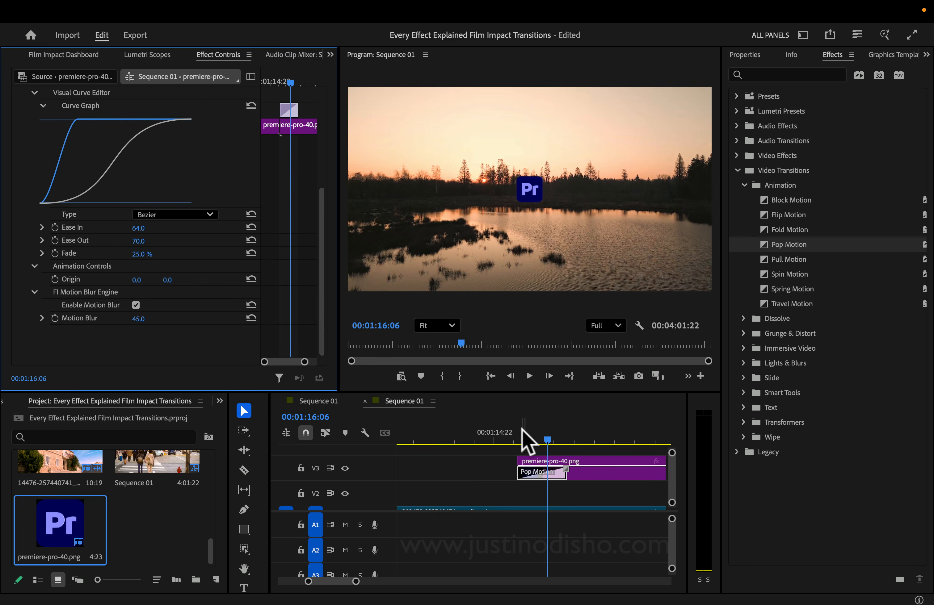
{"action": "left_click", "coordinate": [517, 439]}
{"action": "key", "text": "space"}
{"action": "key", "text": "space"}
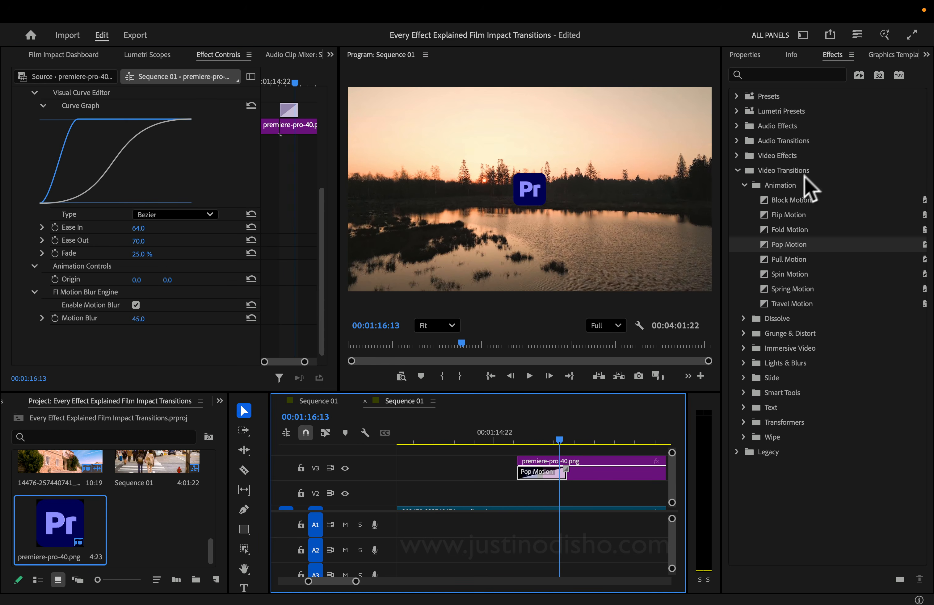
Step: Point out Pop Motion among the Animation transitions, replay the logo's entrance and clear the timeline selection
{"action": "left_click", "coordinate": [803, 184]}
{"action": "left_click", "coordinate": [800, 243]}
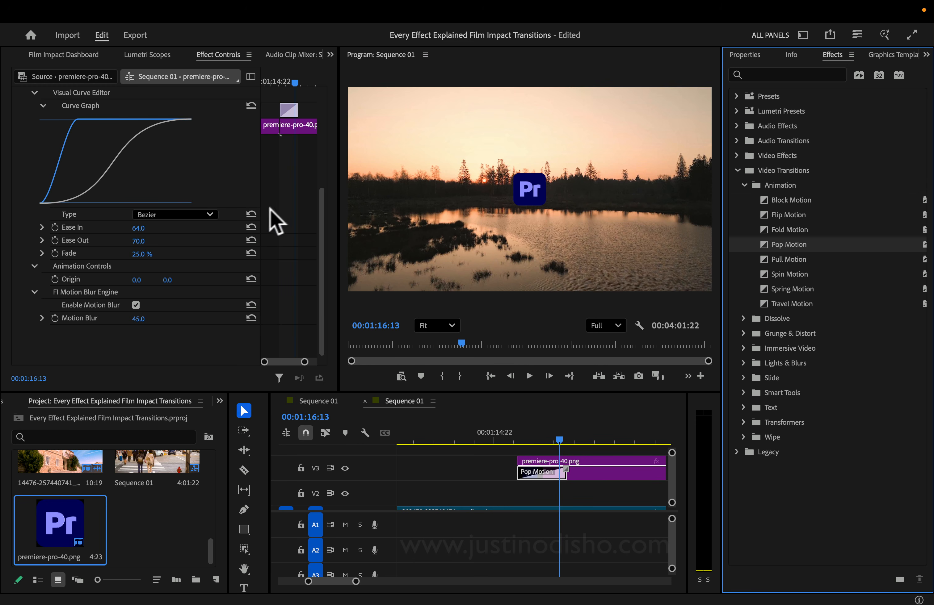
{"action": "left_click", "coordinate": [526, 432]}
{"action": "key", "text": "space"}
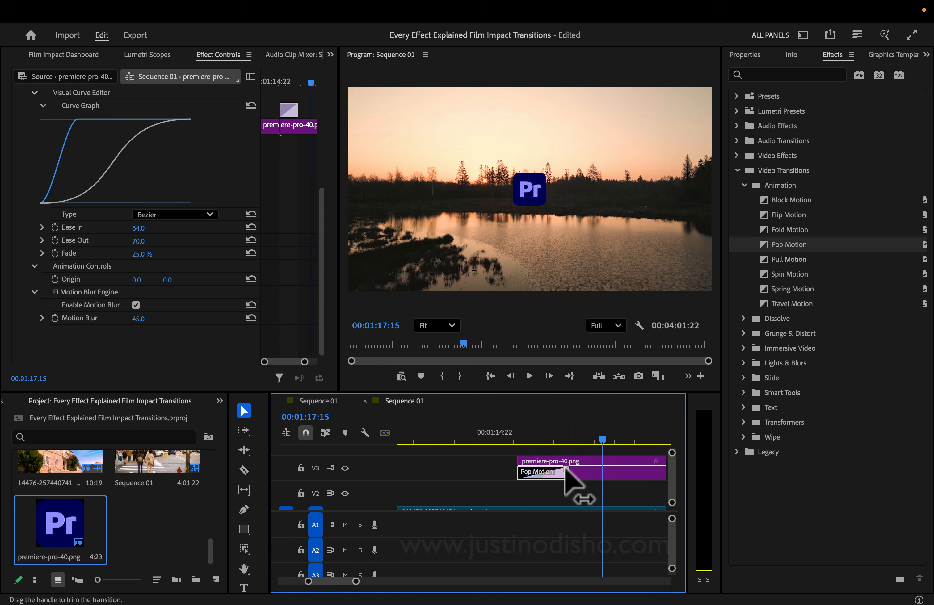
{"action": "left_click_drag", "start_coordinate": [753, 274], "coordinate": [521, 426]}
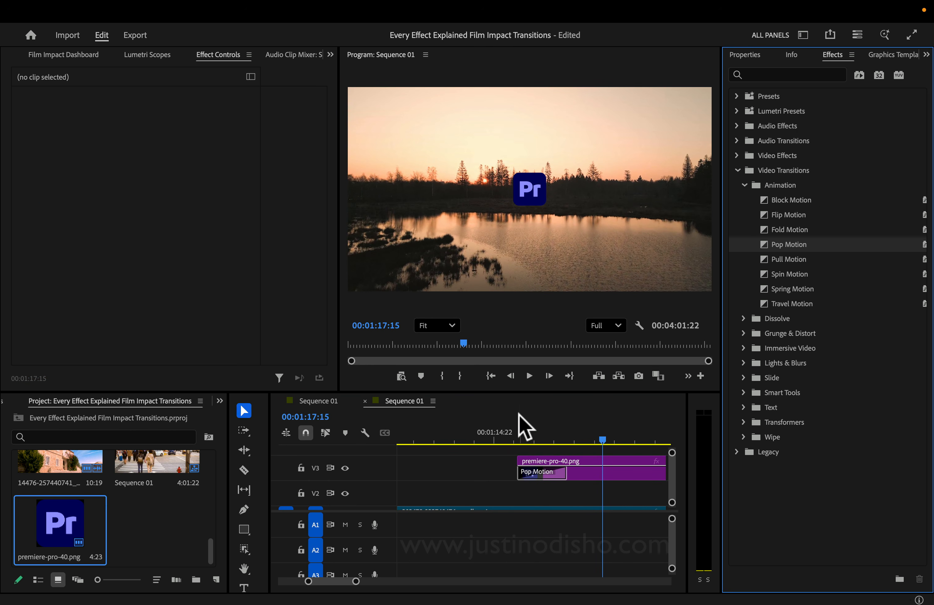
Step: Play the logo's Pop Motion entrance from the start of the premiere-pro-40.png clip
{"action": "left_click", "coordinate": [520, 430]}
{"action": "key", "text": "space"}
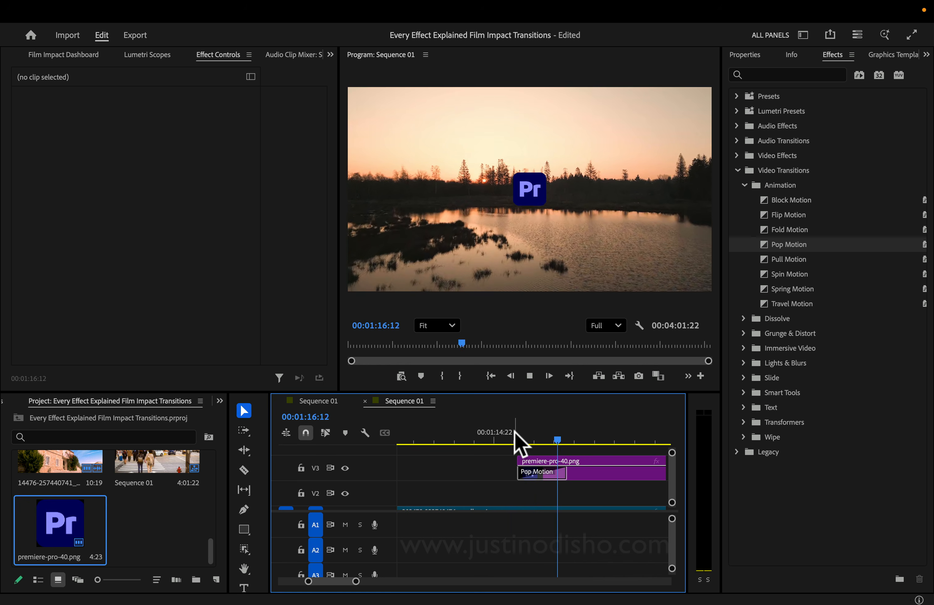
Step: Replace Pop Motion with Pull Motion at the start of premiere-pro-40.png and play the entrance
{"action": "left_click", "coordinate": [515, 432]}
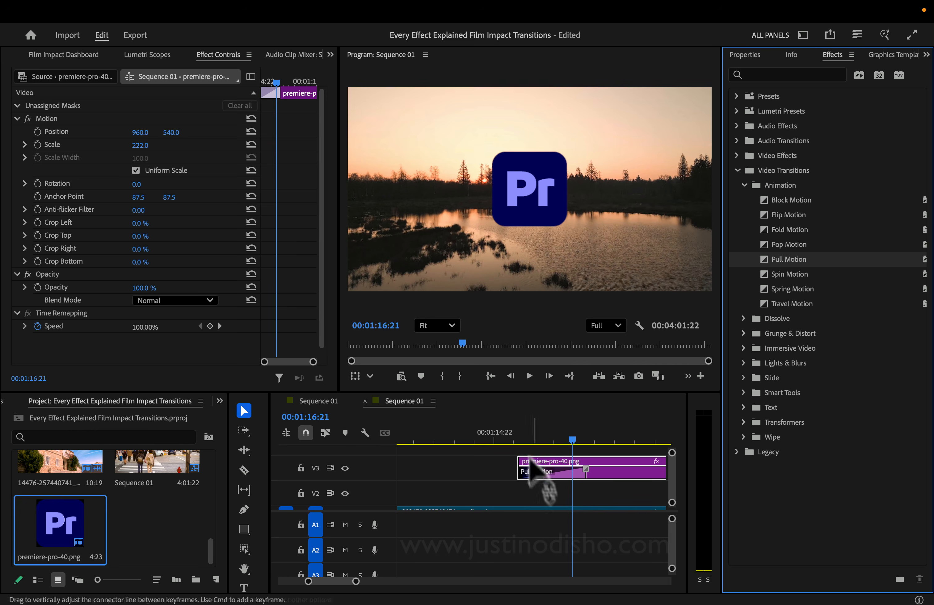
{"action": "left_click", "coordinate": [517, 433]}
{"action": "key", "text": "space"}
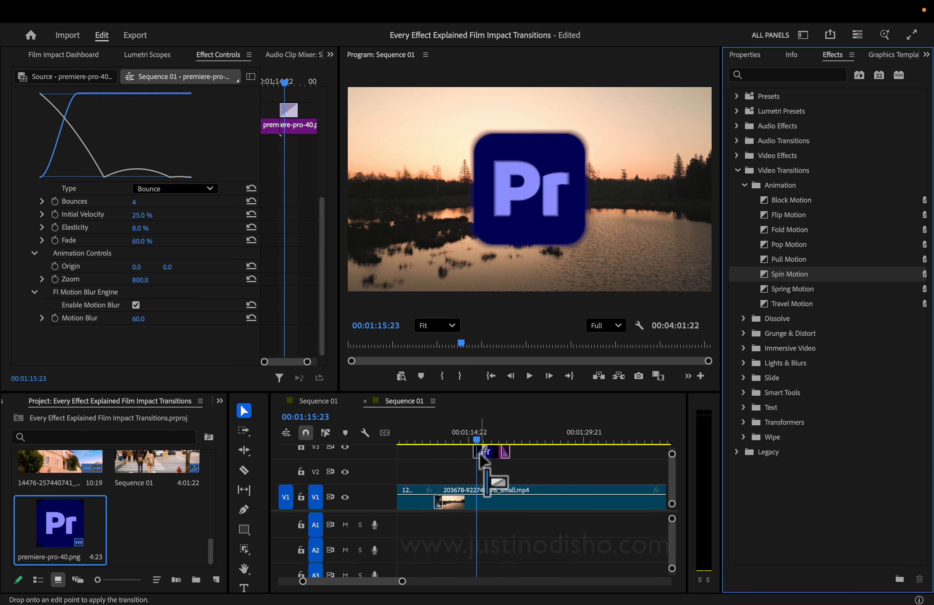
Step: Apply the Spin Motion transition to the start of premiere-pro-40.png and play the logo's entrance
{"action": "left_click", "coordinate": [483, 463]}
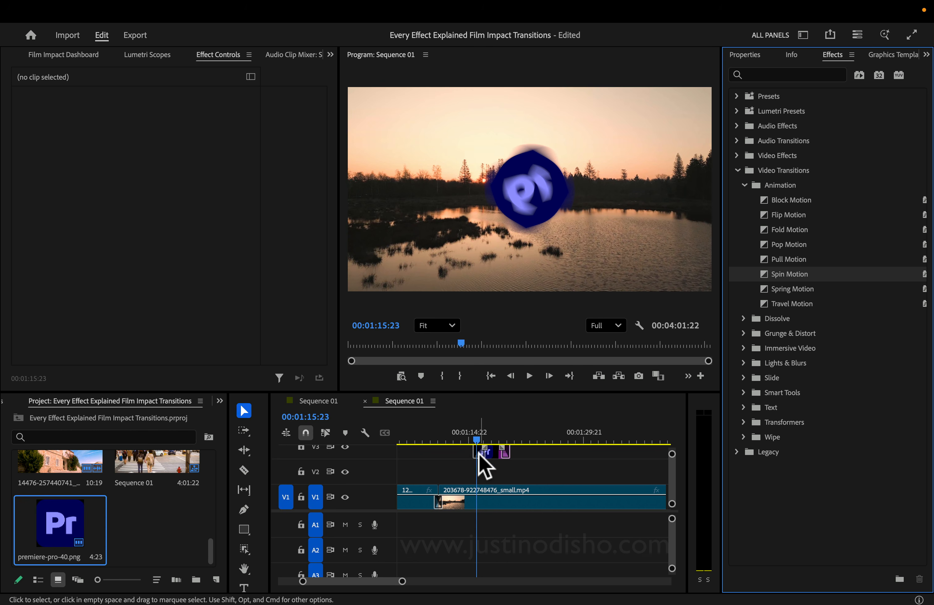
{"action": "left_click", "coordinate": [471, 436]}
{"action": "key", "text": "space"}
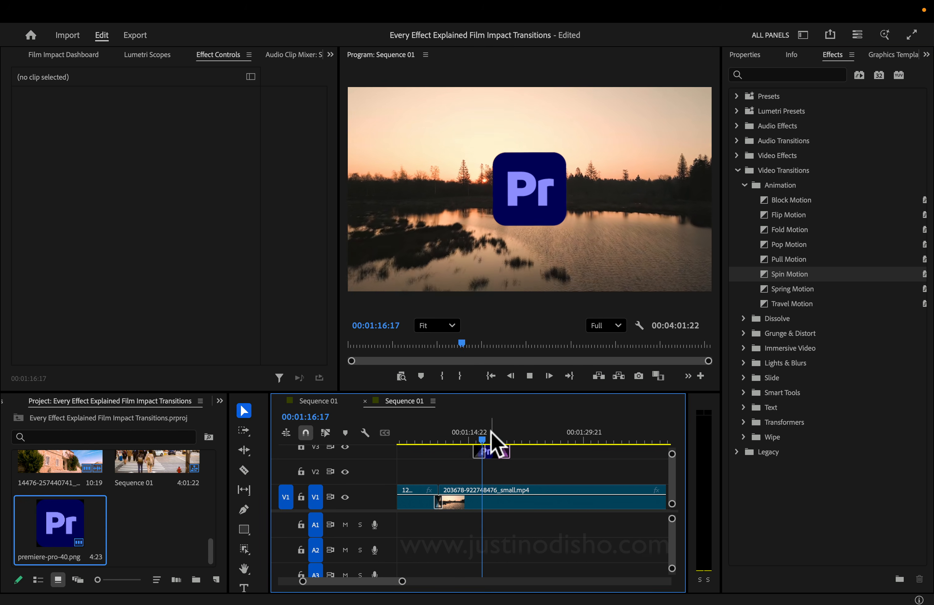
{"action": "left_click", "coordinate": [479, 439]}
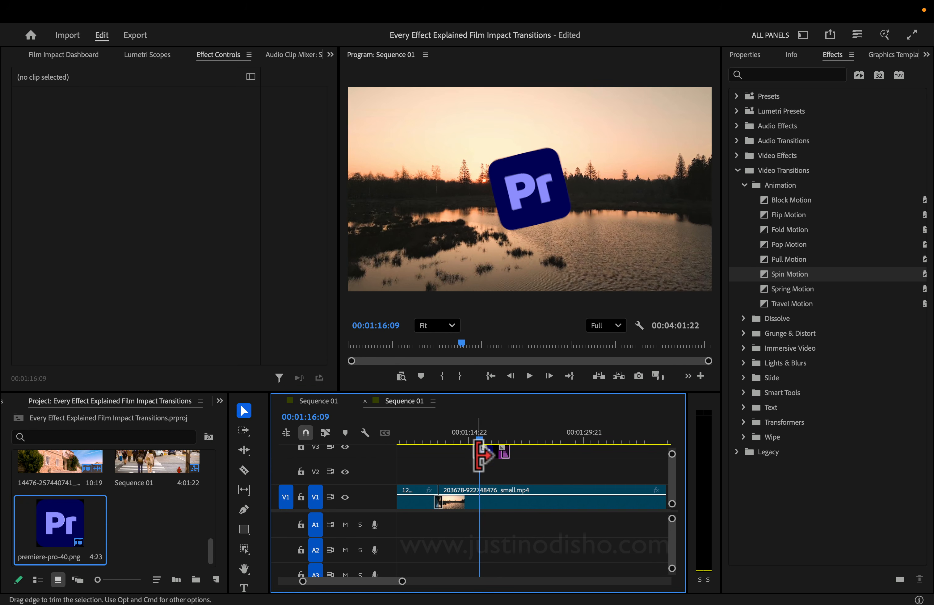
Step: Set the angle of the logo's opening Spin Motion to 158° and play it from its start
{"action": "left_click", "coordinate": [481, 453]}
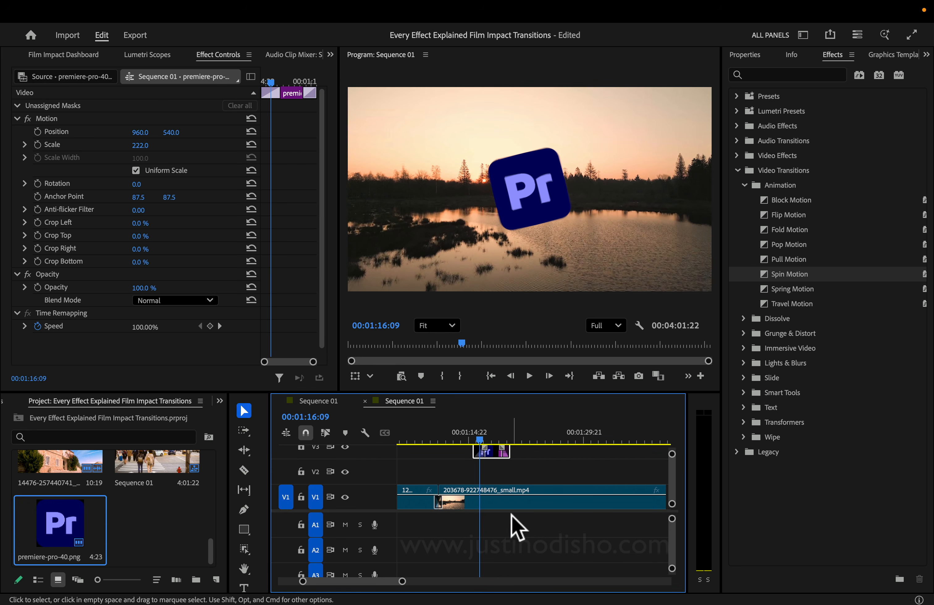
{"action": "key", "text": "="}
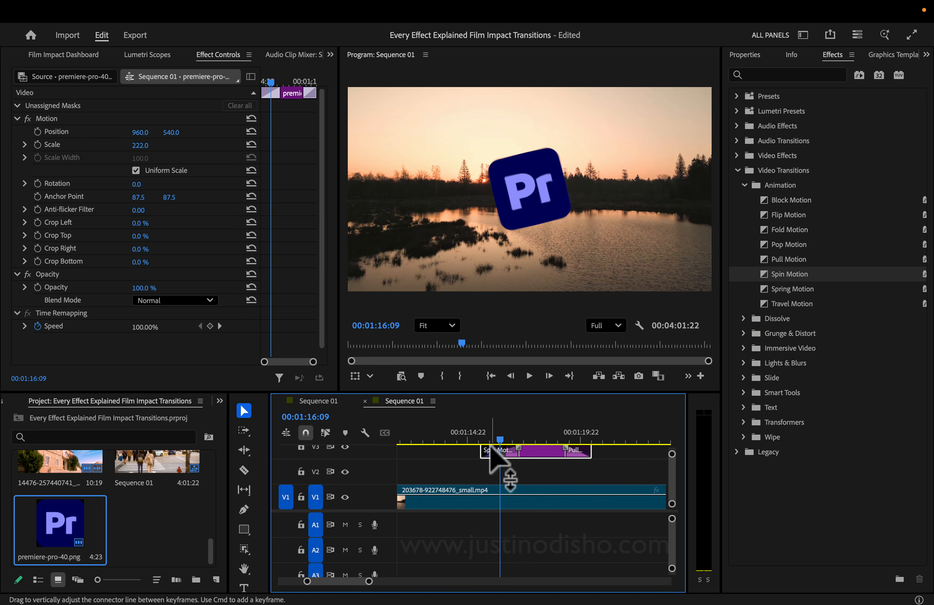
{"action": "left_click", "coordinate": [499, 451]}
{"action": "scroll", "coordinate": [187, 295], "scroll_direction": "down", "scroll_amount": 5}
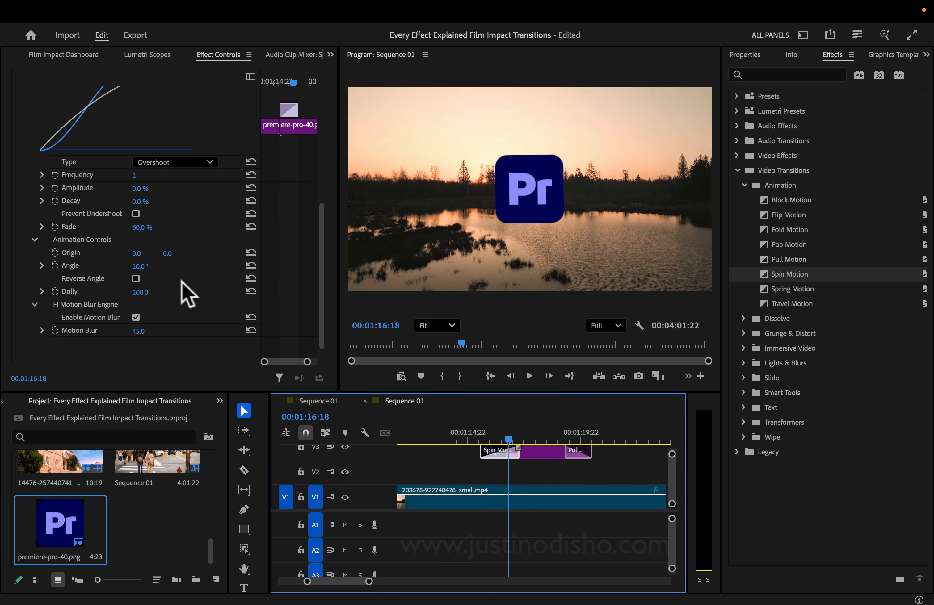
{"action": "left_click_drag", "start_coordinate": [137, 267], "coordinate": [177, 267]}
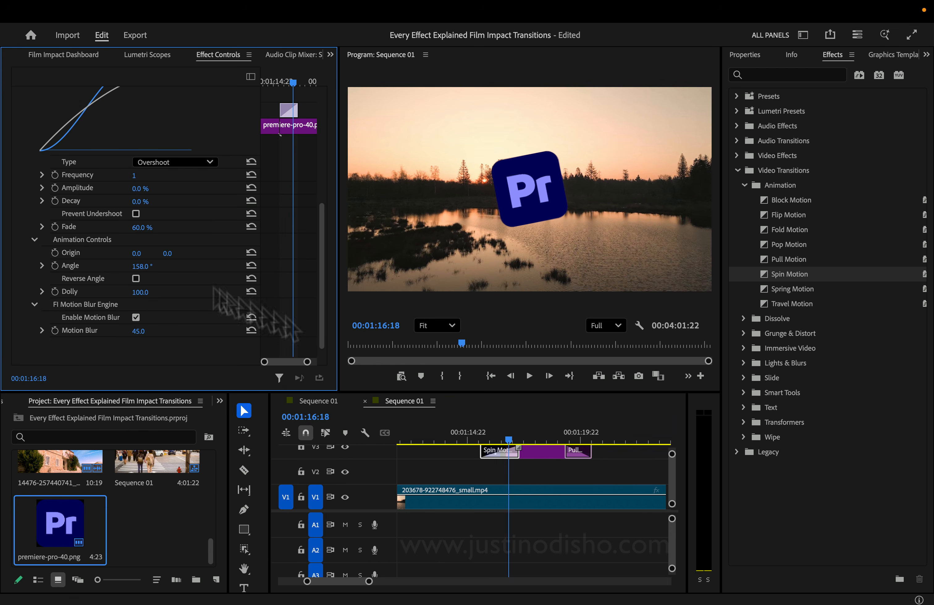
{"action": "left_click", "coordinate": [487, 432]}
{"action": "key", "text": "space"}
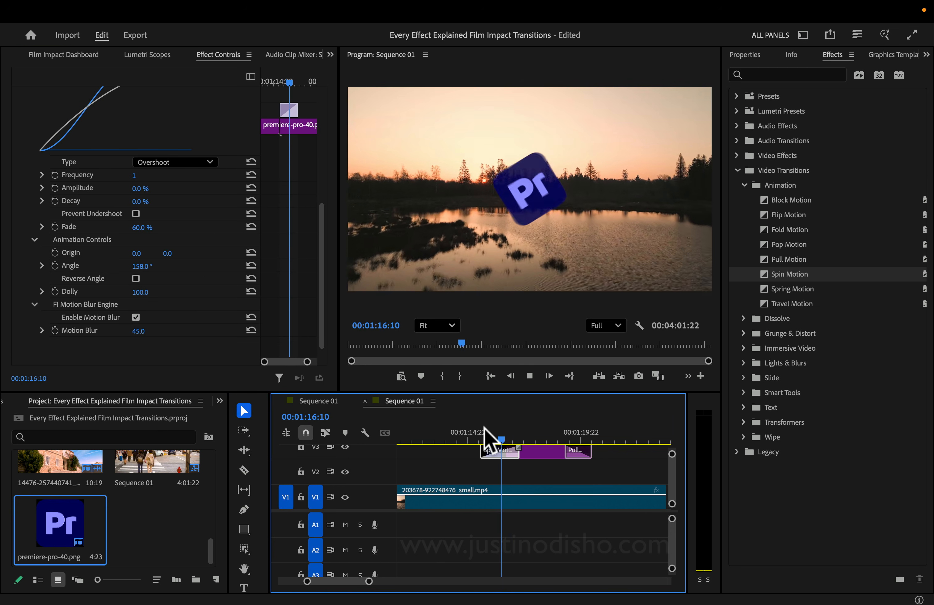
Step: Set the opening Spin Motion's angle to one full rotation (1x0.0°) and play it from its start
{"action": "left_click_drag", "start_coordinate": [135, 266], "coordinate": [140, 267]}
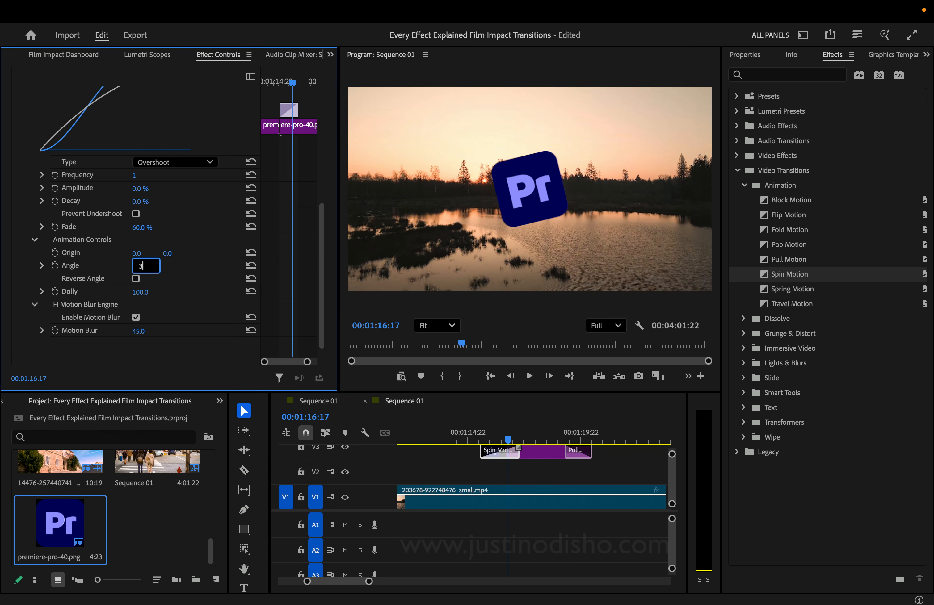
{"action": "type", "text": "0"}
{"action": "key", "text": "Return"}
{"action": "left_click", "coordinate": [483, 432]}
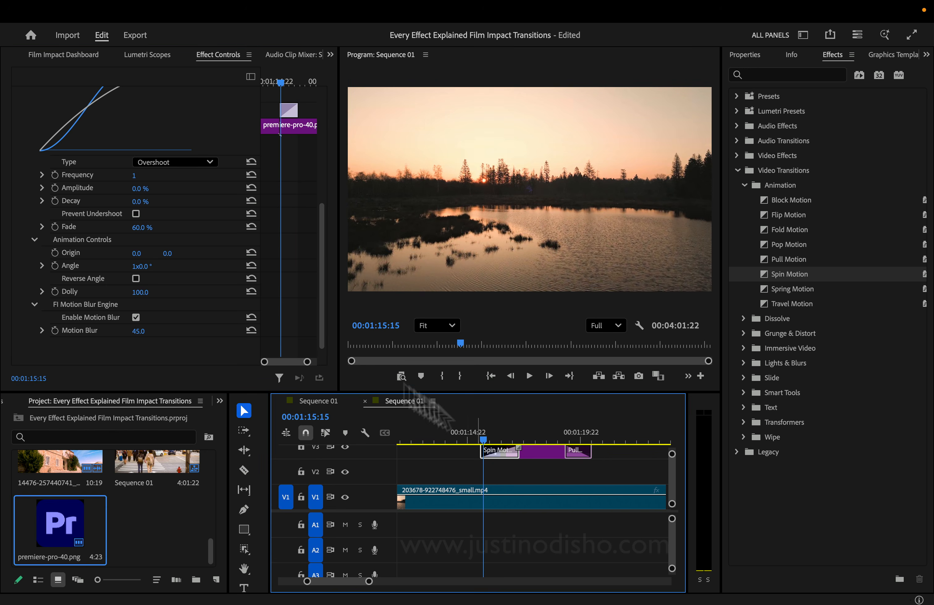
{"action": "key", "text": "space"}
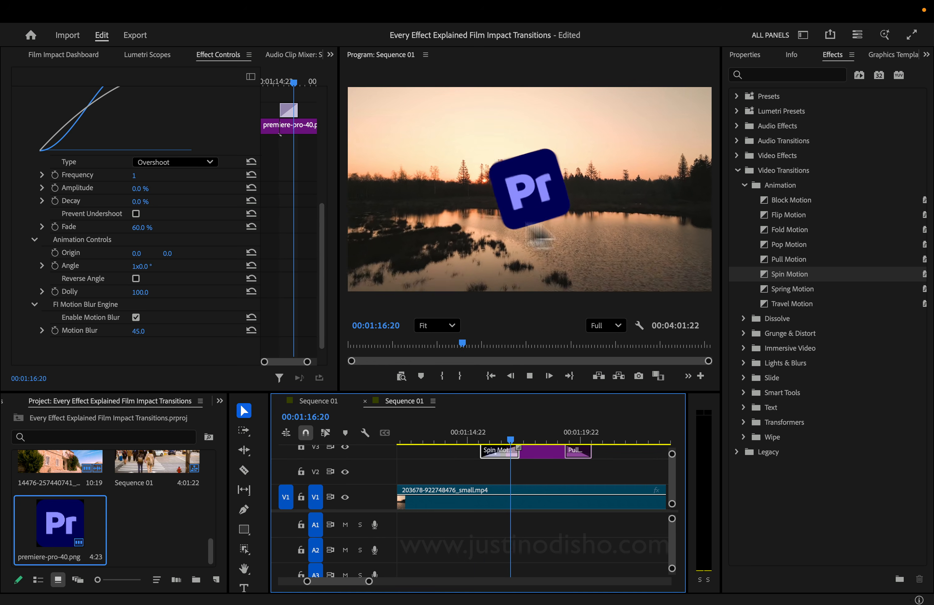
Step: Apply Spin Motion to the end of the logo clip in place of Pull Motion and preview the exit
{"action": "left_click_drag", "start_coordinate": [485, 432], "coordinate": [577, 433]}
{"action": "key", "text": "space"}
{"action": "key", "text": "space"}
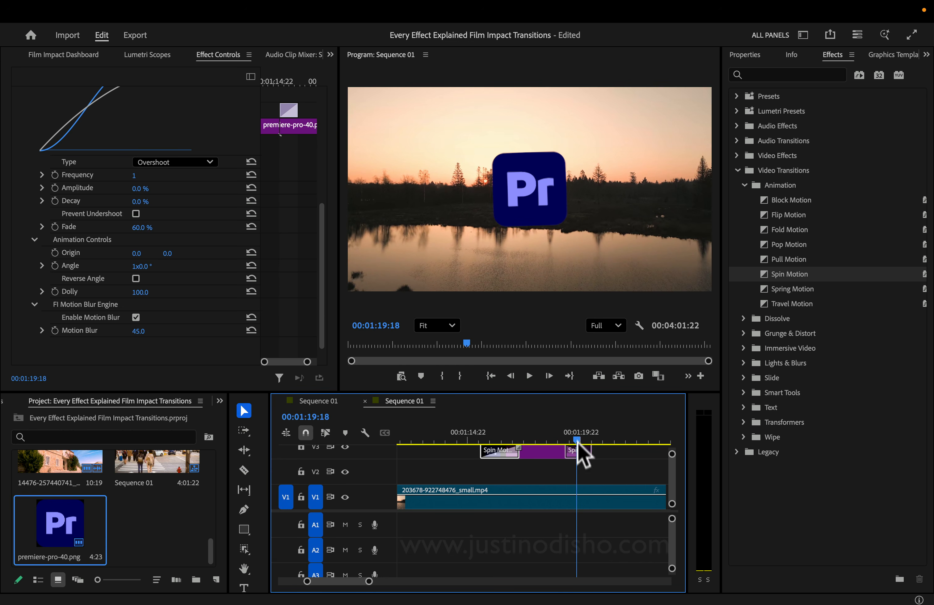
Step: Try the Bounce curve type on the ending Spin Motion, settle on Bezier and play the logo's exit
{"action": "left_click", "coordinate": [576, 452]}
{"action": "scroll", "coordinate": [153, 287], "scroll_direction": "down", "scroll_amount": 5}
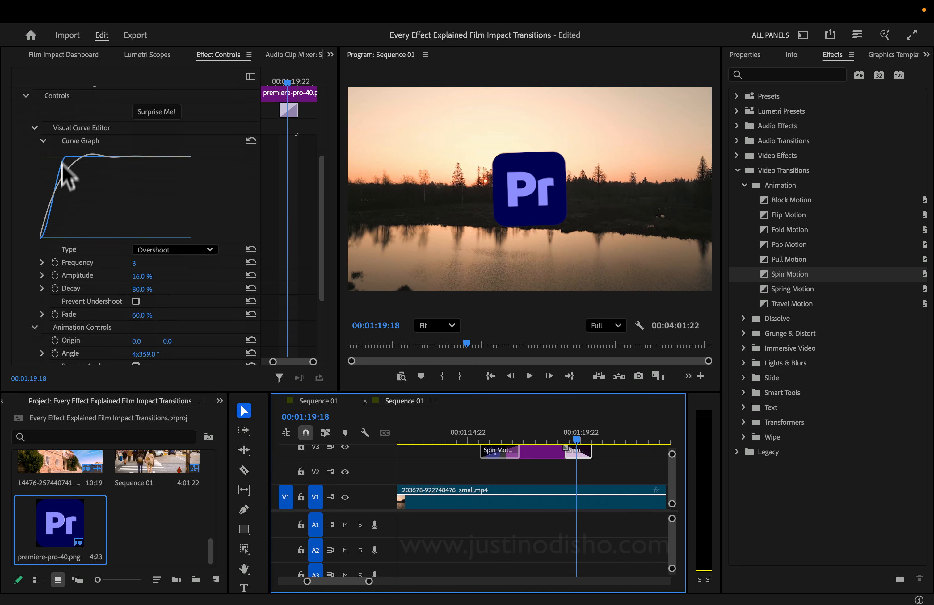
{"action": "left_click", "coordinate": [168, 250]}
{"action": "left_click", "coordinate": [167, 267]}
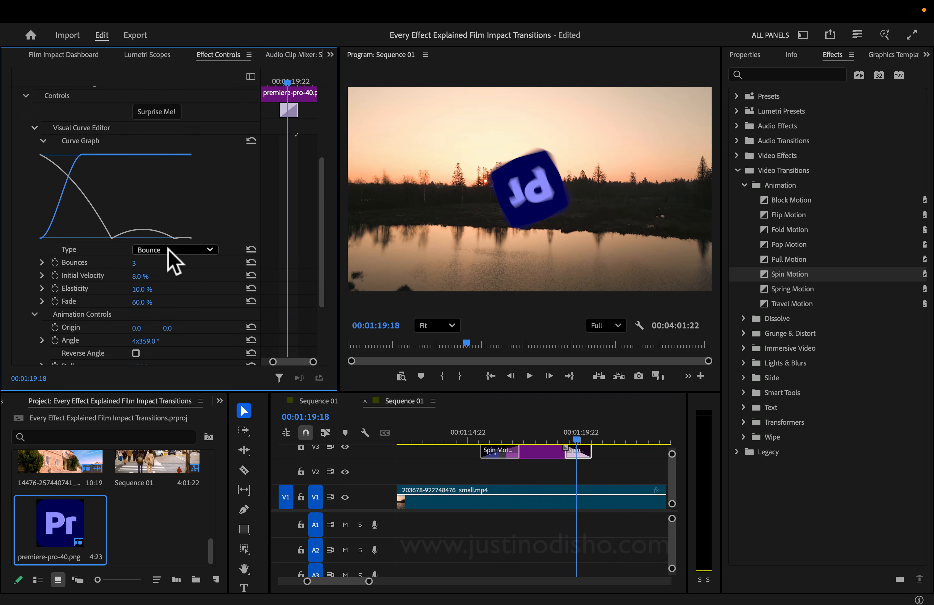
{"action": "left_click", "coordinate": [168, 249]}
{"action": "left_click", "coordinate": [162, 299]}
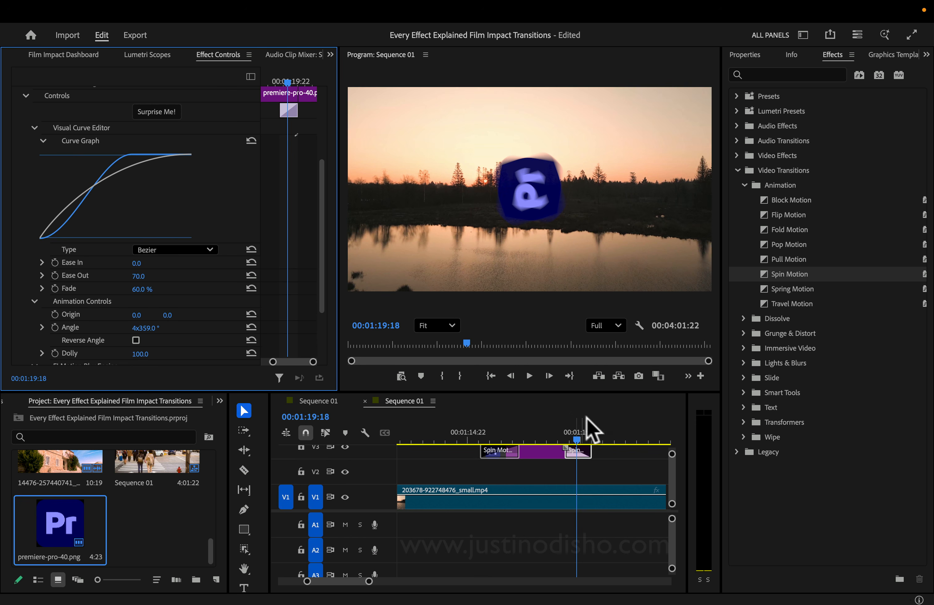
{"action": "left_click", "coordinate": [569, 432]}
{"action": "key", "text": "space"}
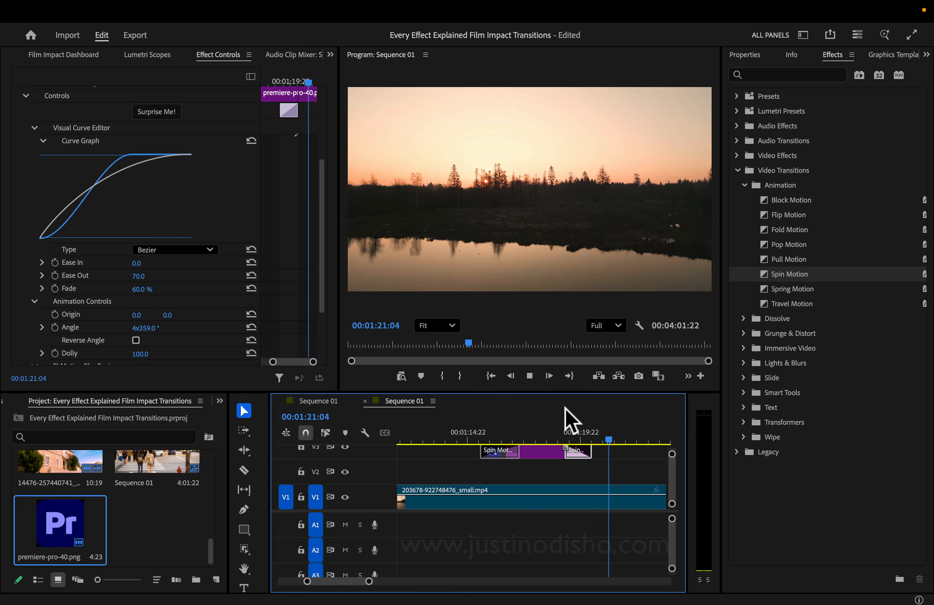
Step: Apply Spring Motion to both logo ends and give the opening one a Bounce curve with 7 bounces, 65% initial velocity and 39% elasticity
{"action": "key", "text": "space"}
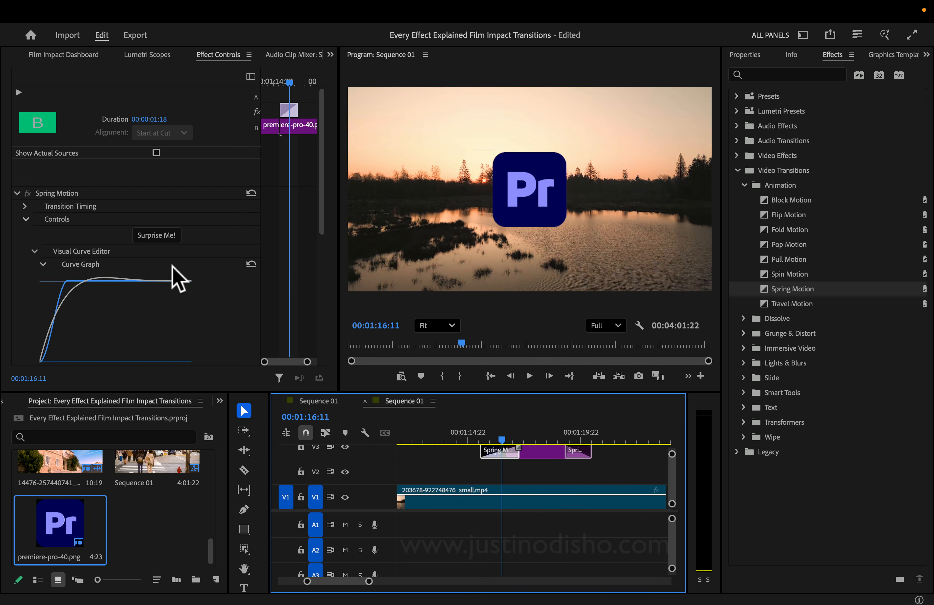
{"action": "scroll", "coordinate": [172, 268], "scroll_direction": "down", "scroll_amount": 5}
{"action": "left_click", "coordinate": [164, 292]}
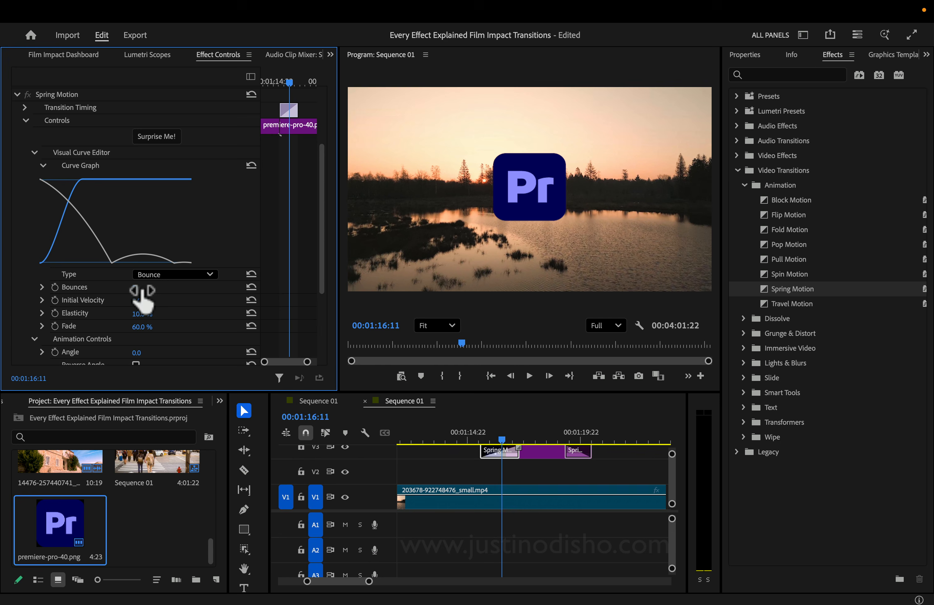
{"action": "left_click", "coordinate": [483, 437]}
{"action": "key", "text": "space"}
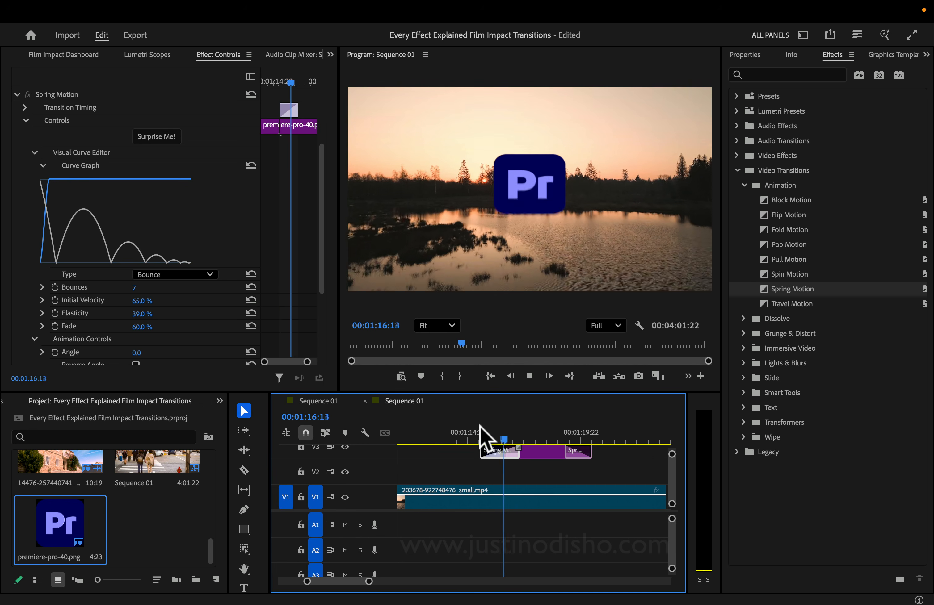
{"action": "key", "text": "space"}
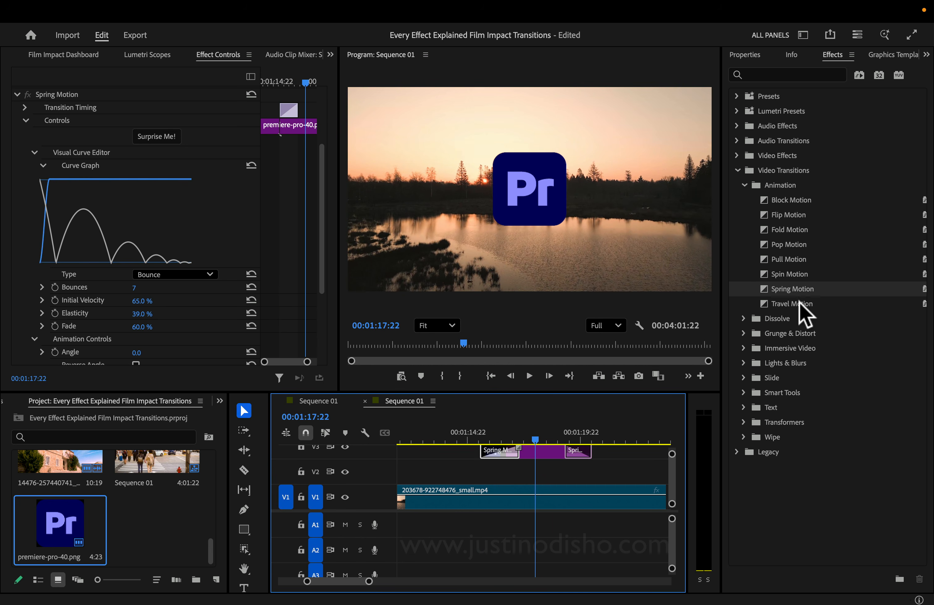
Step: Apply the Travel Motion transition to the start of premiere-pro-40.png and play the logo's entrance
{"action": "left_click_drag", "start_coordinate": [799, 306], "coordinate": [502, 451]}
{"action": "left_click", "coordinate": [485, 435]}
{"action": "key", "text": "space"}
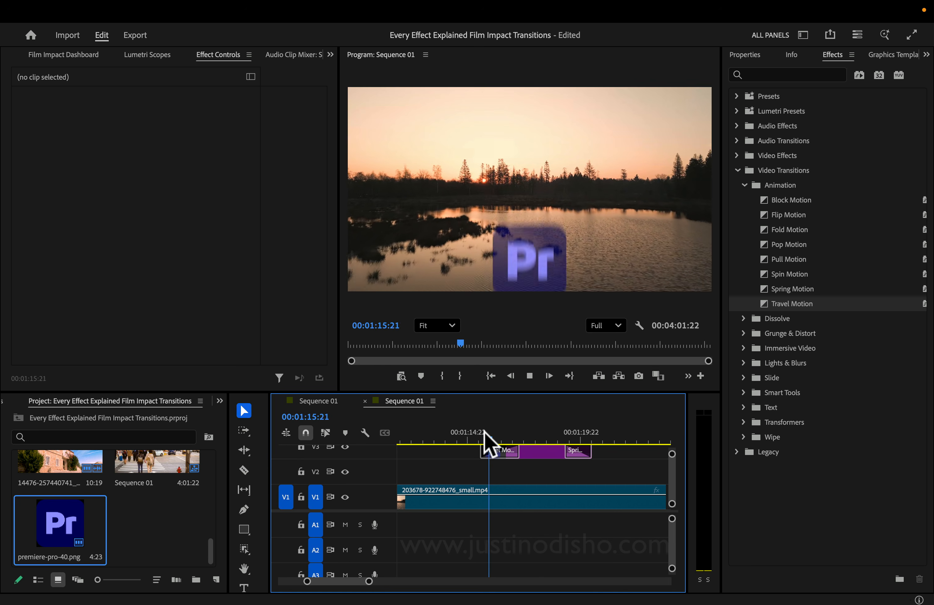
{"action": "left_click", "coordinate": [495, 452]}
{"action": "key", "text": "space"}
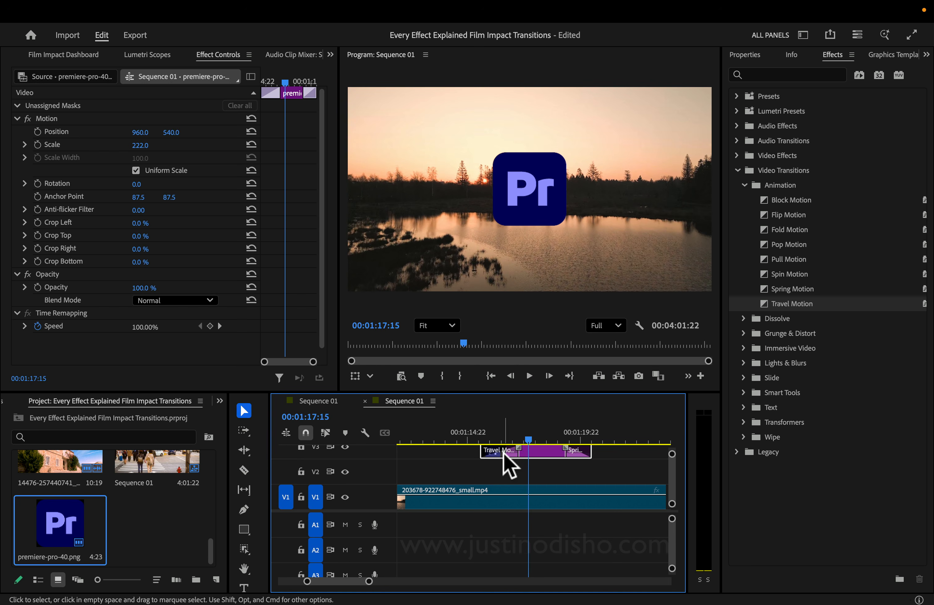
Step: Set the angle of the logo's opening Travel Motion to 90° with the playhead inside the transition
{"action": "left_click", "coordinate": [498, 451]}
{"action": "left_click", "coordinate": [494, 432]}
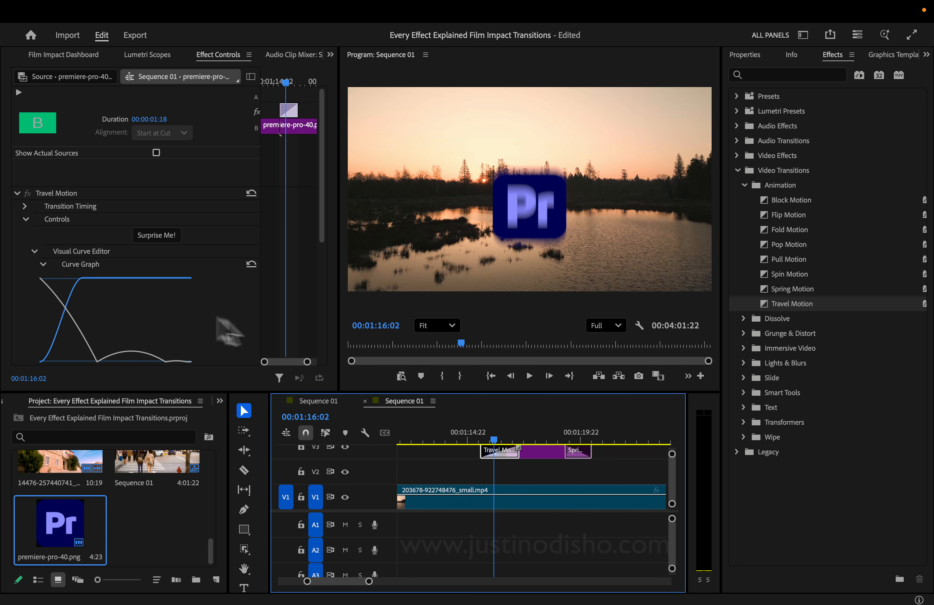
{"action": "scroll", "coordinate": [180, 297], "scroll_direction": "down", "scroll_amount": 5}
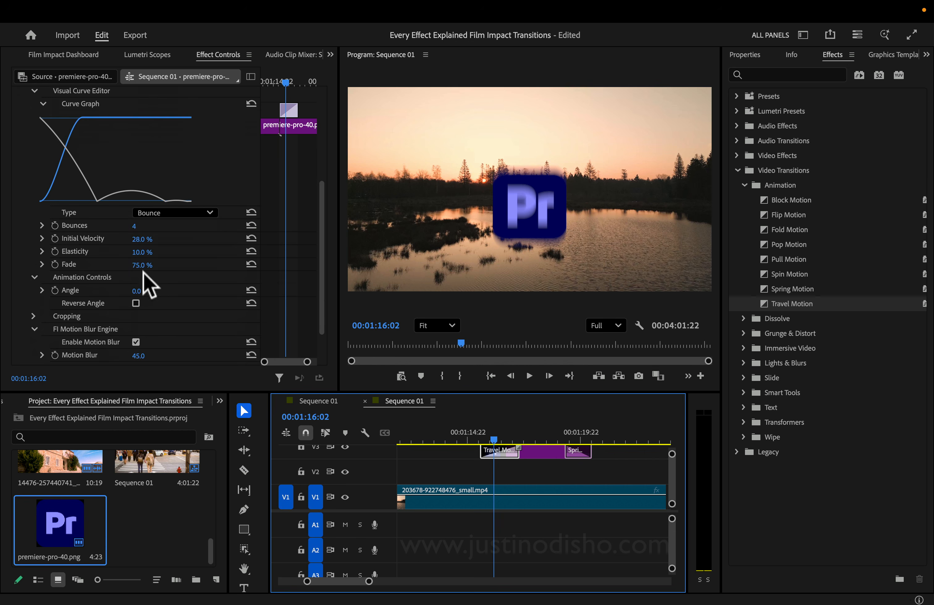
{"action": "left_click_drag", "start_coordinate": [135, 291], "coordinate": [153, 291]}
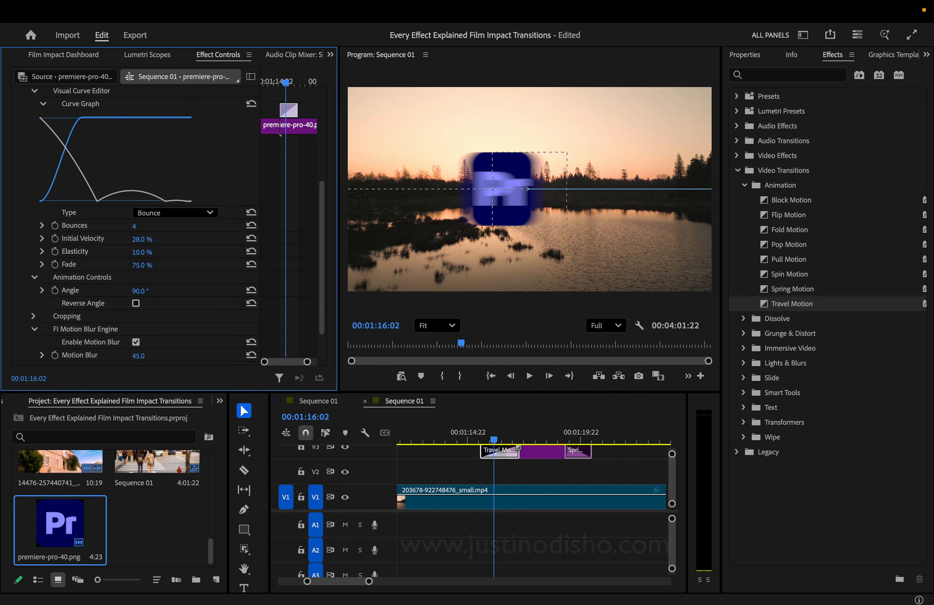